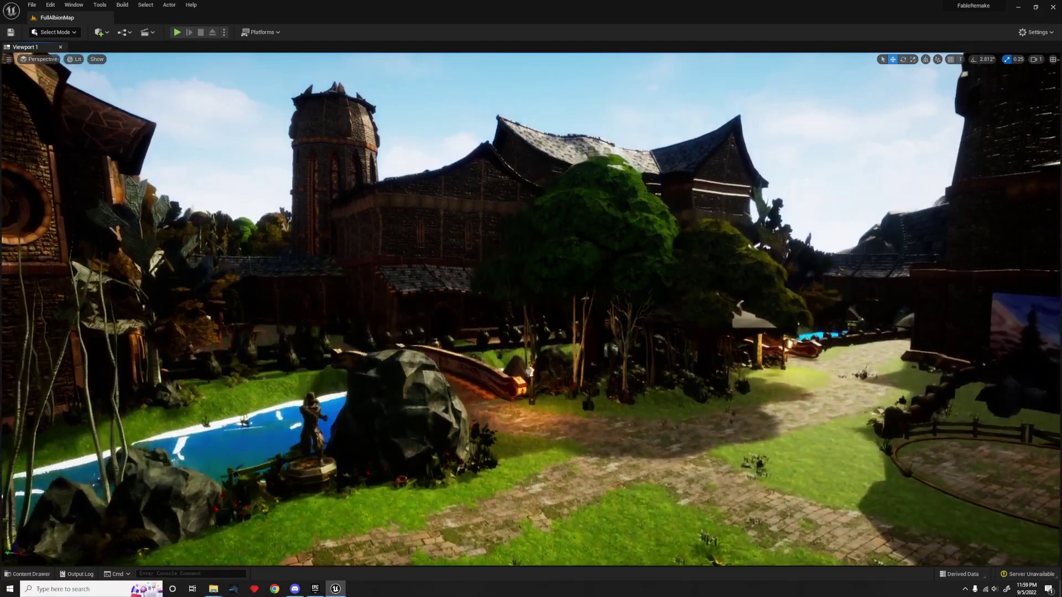
{"action": "key", "text": "w"}
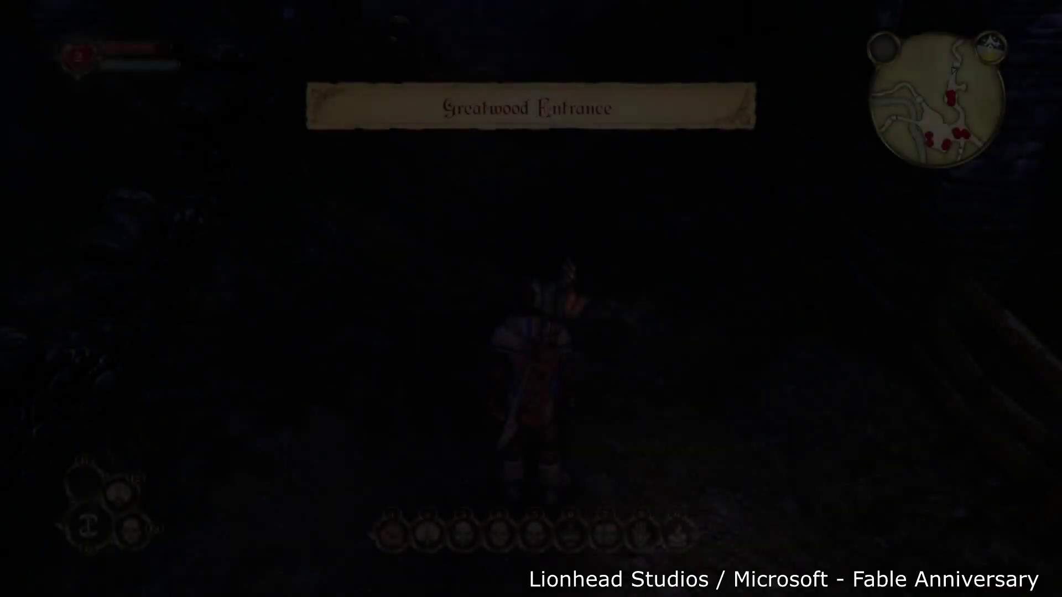
{"action": "key", "text": "w"}
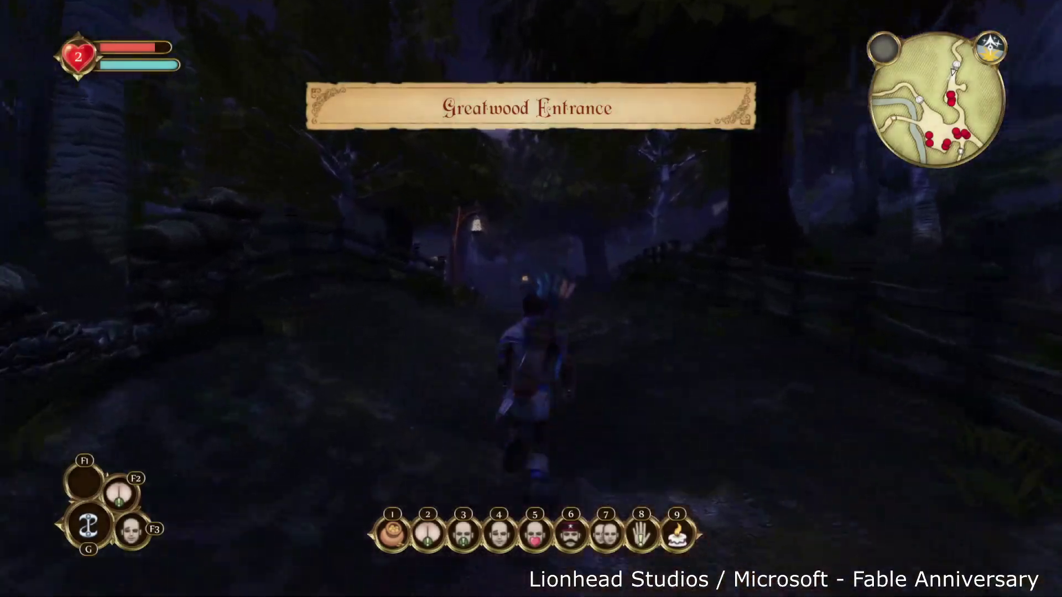
{"action": "key", "text": "w"}
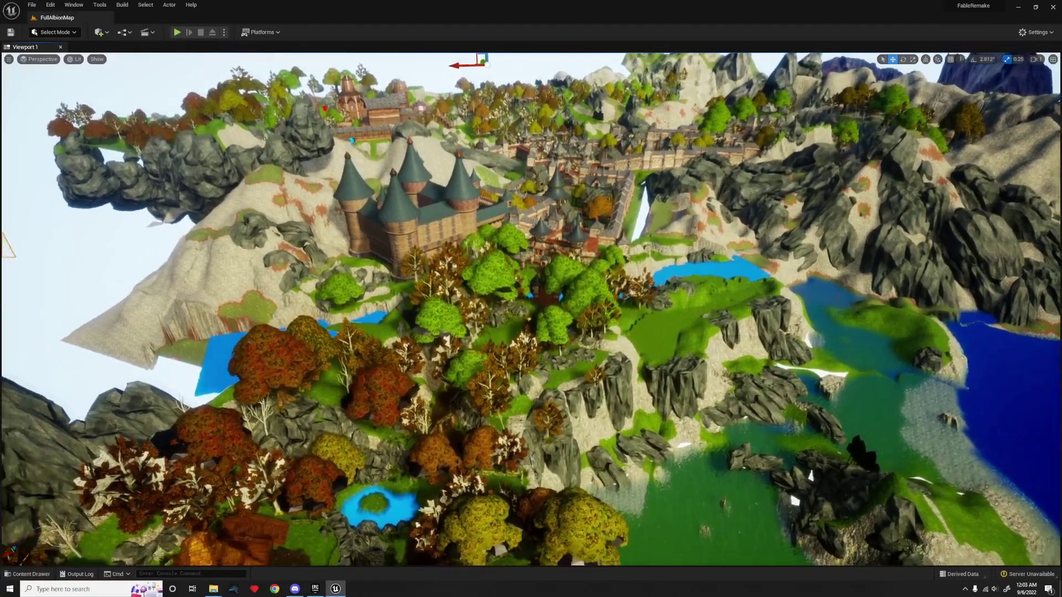
{"action": "right_click_drag", "start_coordinate": [531, 309], "coordinate": [525, 318]}
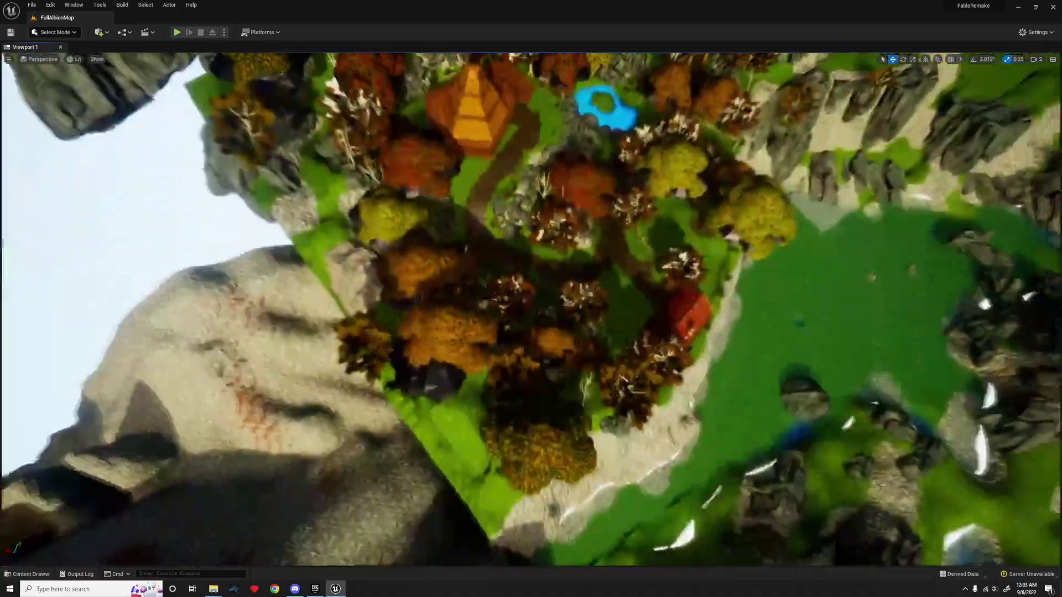
{"action": "key", "text": "w"}
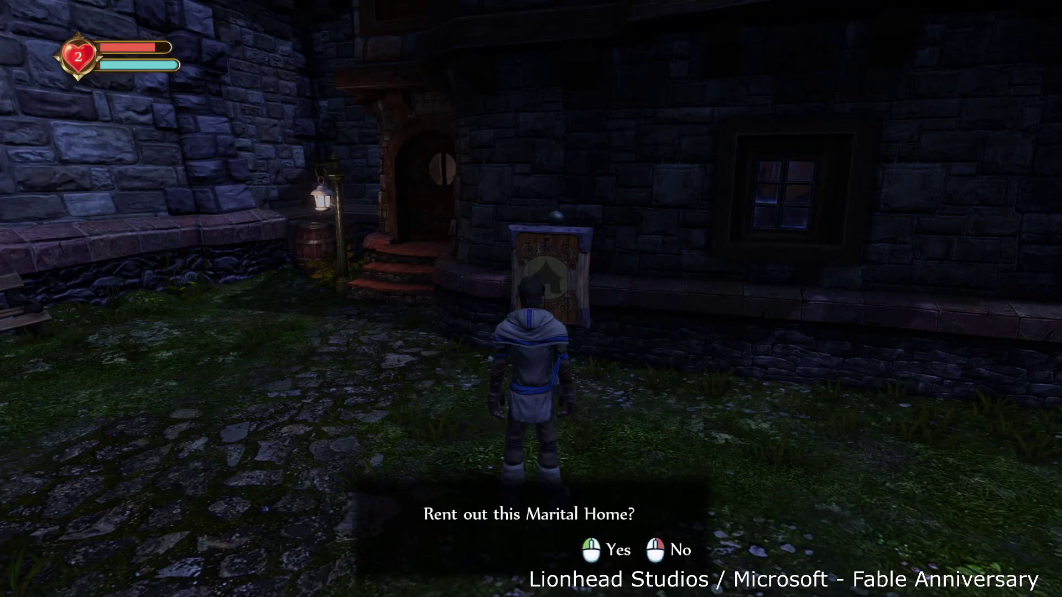
In Fable Anniversary, agree to rent out the Marital Home and improve its decoration for 500 gold.
{"action": "left_click", "coordinate": [531, 299]}
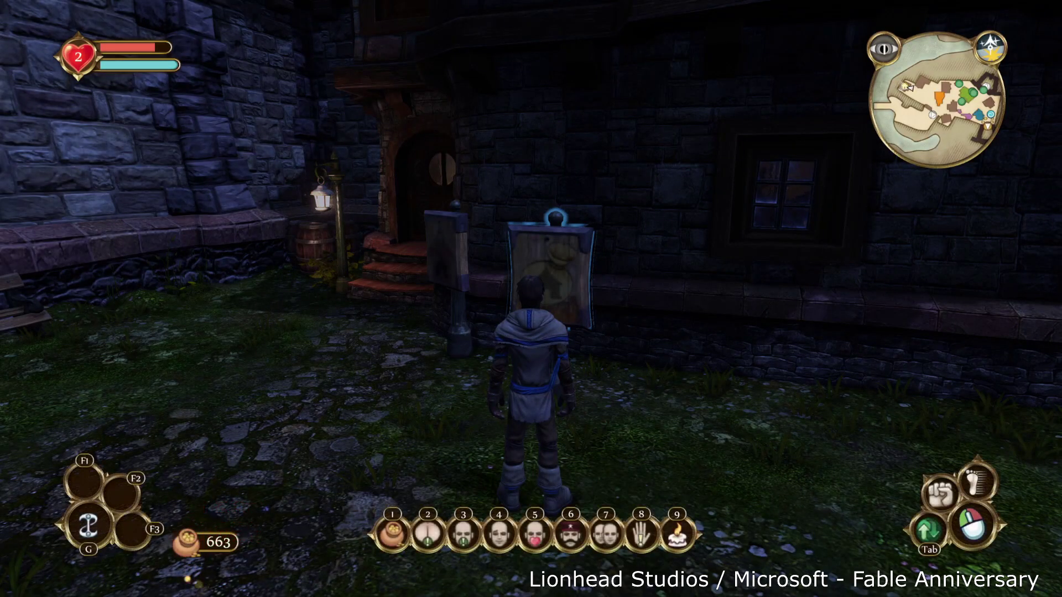
{"action": "key", "text": "a"}
{"action": "key", "text": "w"}
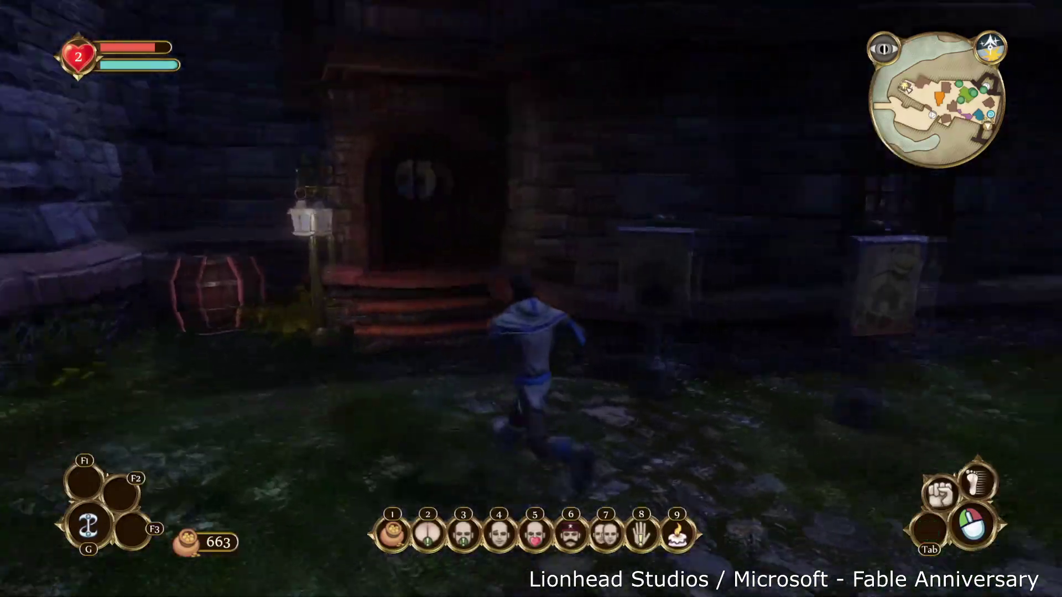
{"action": "key", "text": "d"}
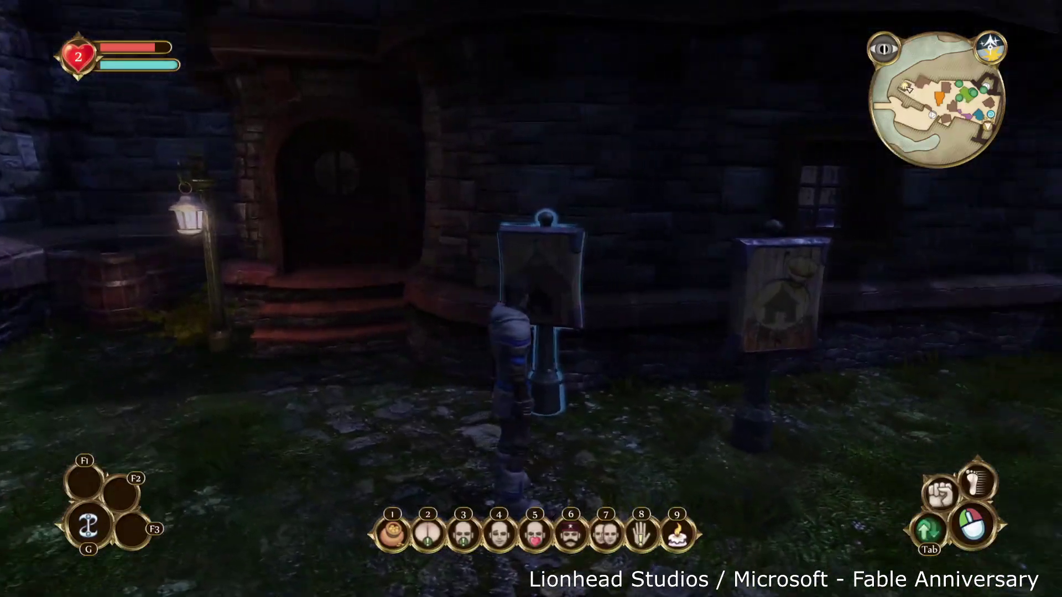
{"action": "key", "text": "Tab"}
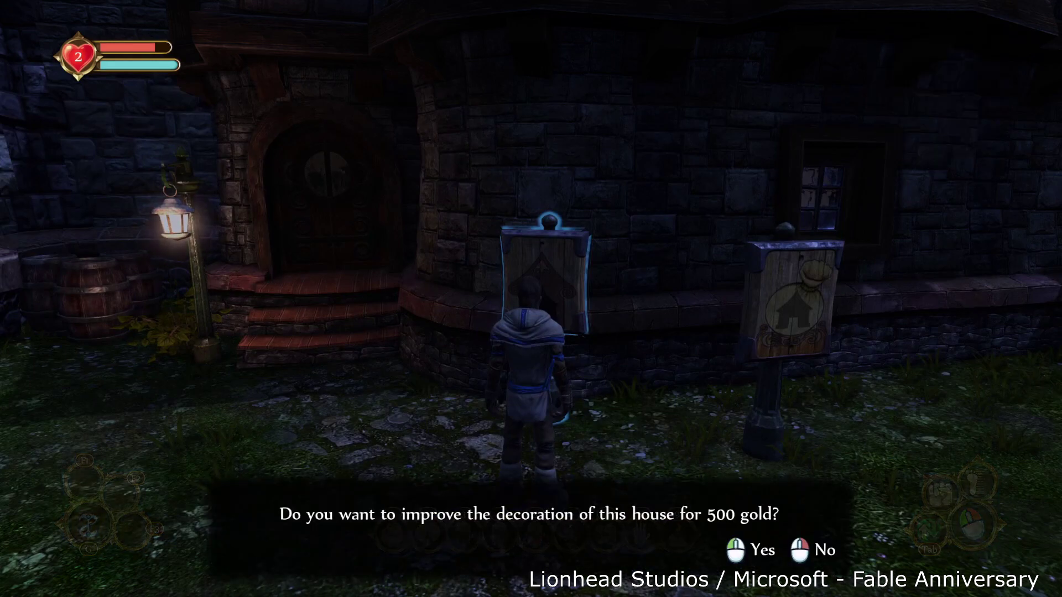
{"action": "left_click", "coordinate": [531, 299]}
Use the sign with the money bag outside the house and decline to sell the Marital Home for 2,000 gold.
{"action": "key", "text": "d"}
{"action": "key", "text": "d"}
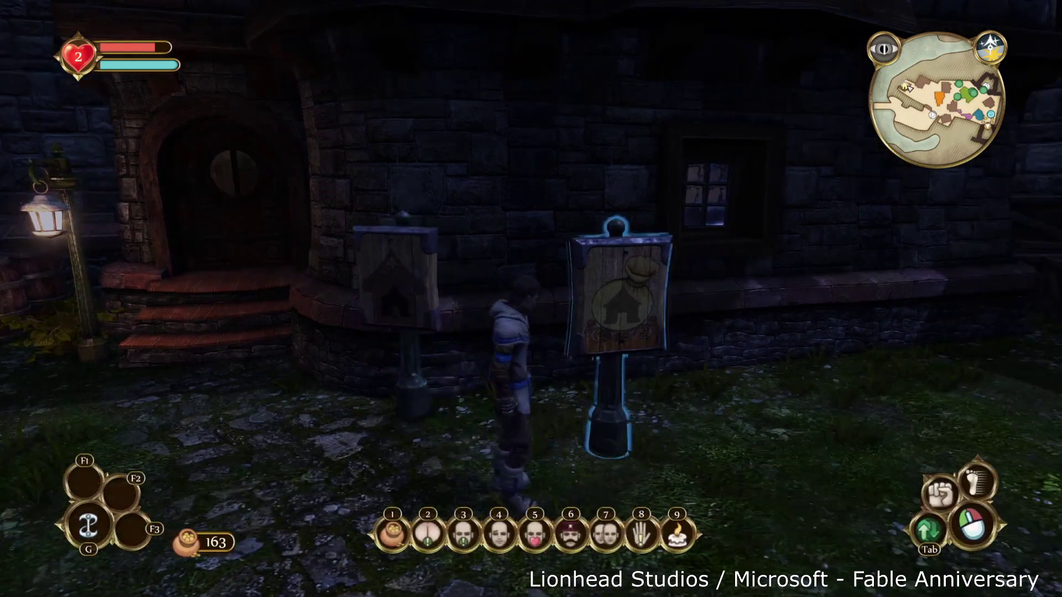
{"action": "key", "text": "Tab"}
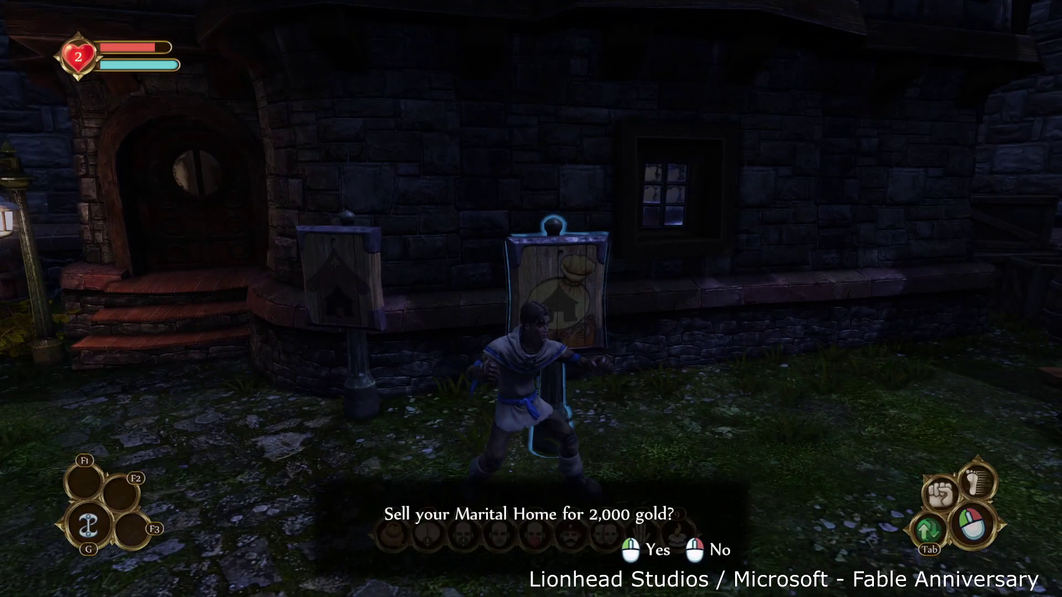
{"action": "right_click", "coordinate": [531, 299]}
{"action": "right_click", "coordinate": [531, 299]}
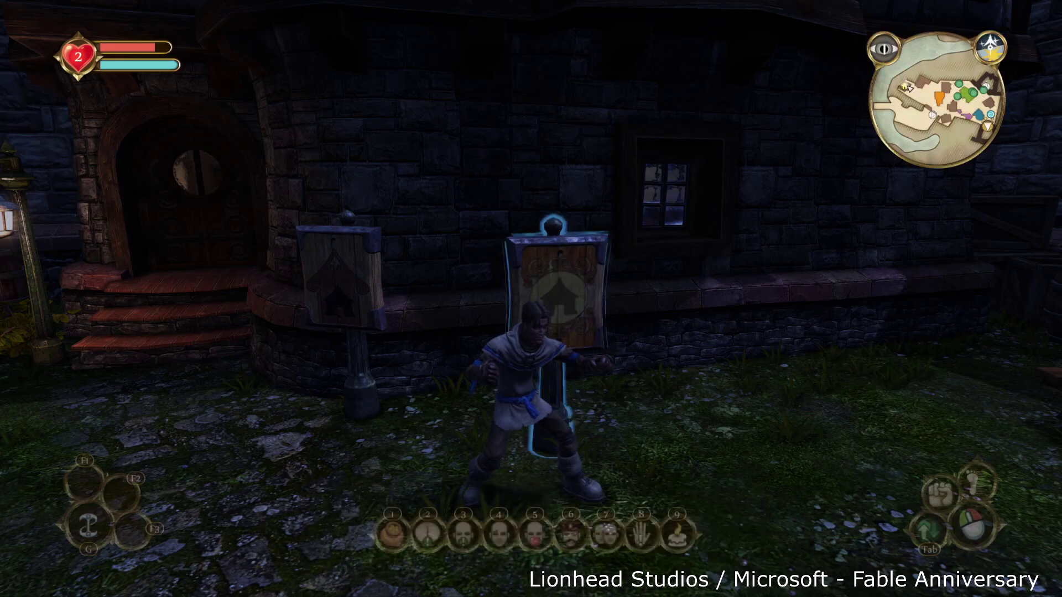
{"action": "key", "text": "w"}
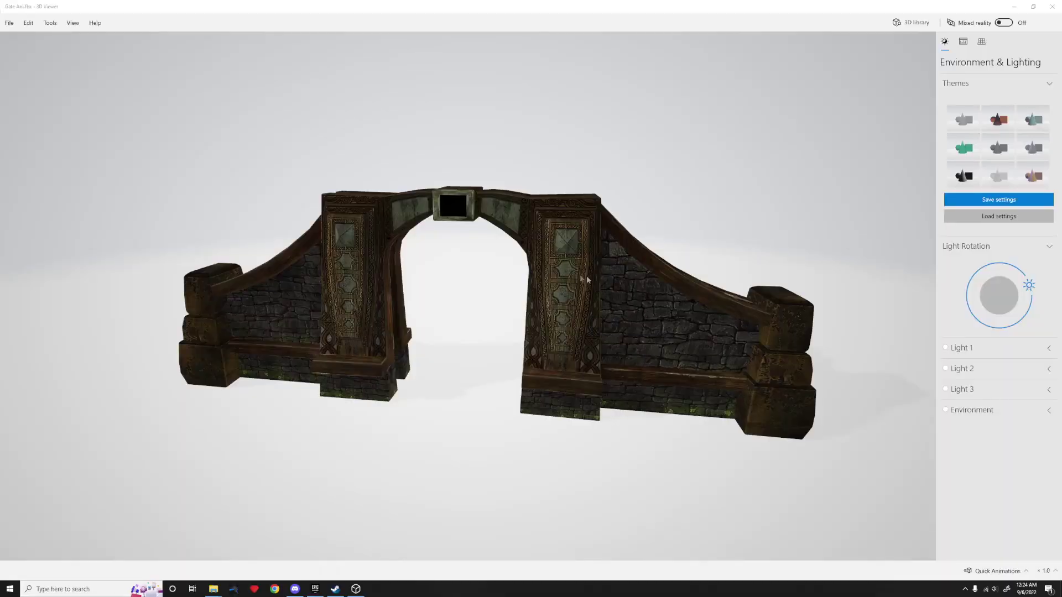
In 3D Viewer, examine the stone gate model from several sides and up close around its archway and pillars.
{"action": "left_click", "coordinate": [656, 287]}
{"action": "right_click_drag", "start_coordinate": [656, 288], "coordinate": [652, 288]}
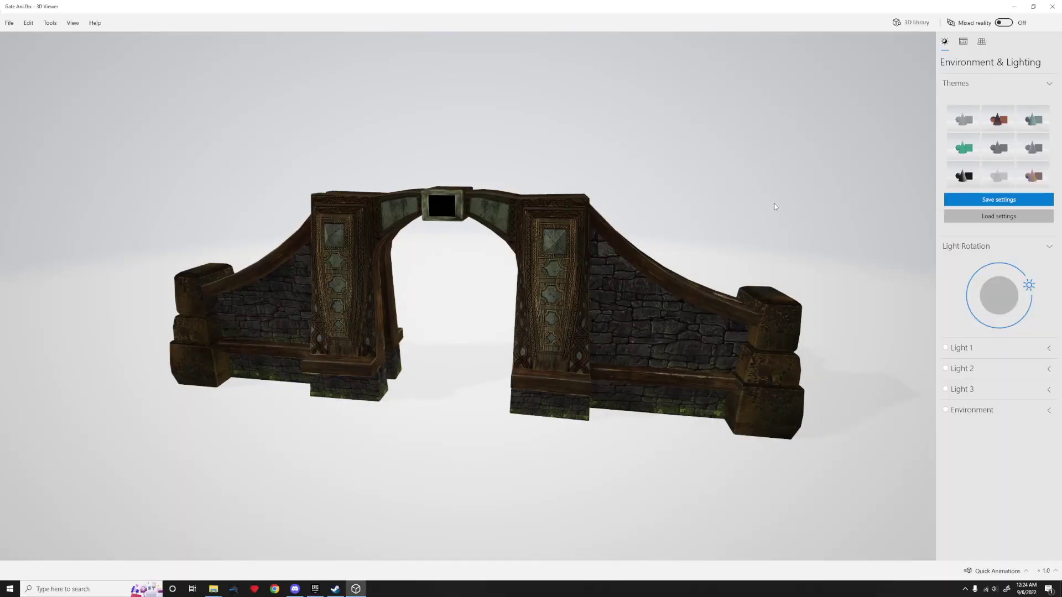
{"action": "left_click_drag", "start_coordinate": [773, 204], "coordinate": [708, 207]}
{"action": "scroll", "coordinate": [455, 268], "scroll_direction": "up", "scroll_amount": 4}
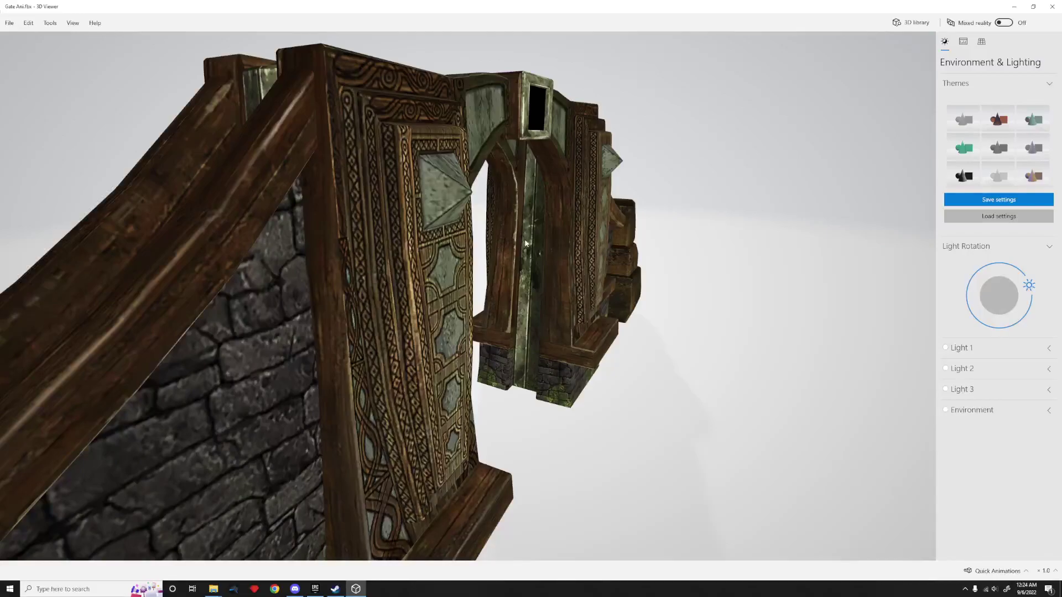
{"action": "scroll", "coordinate": [526, 243], "scroll_direction": "down", "scroll_amount": 5}
{"action": "left_click_drag", "start_coordinate": [526, 244], "coordinate": [337, 248]}
{"action": "scroll", "coordinate": [462, 240], "scroll_direction": "up", "scroll_amount": 4}
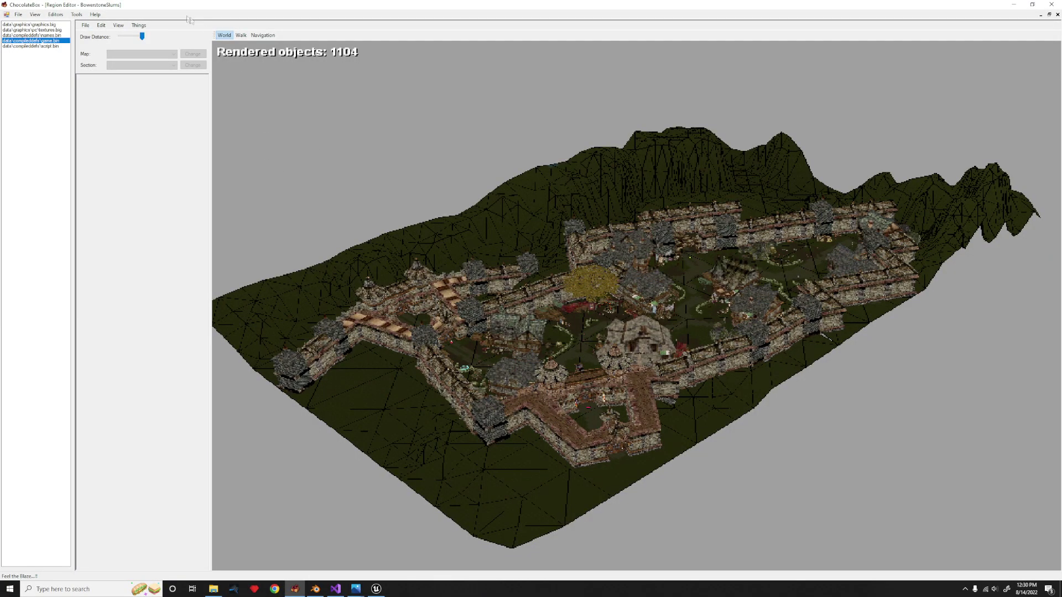
{"action": "left_click", "coordinate": [138, 25]}
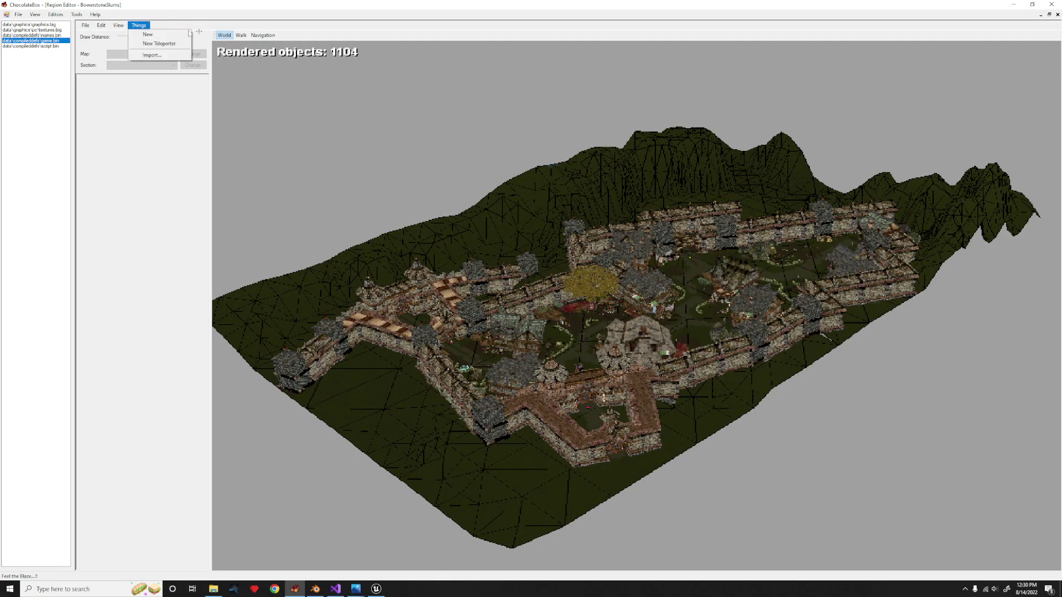
{"action": "mouse_move", "coordinate": [100, 27]}
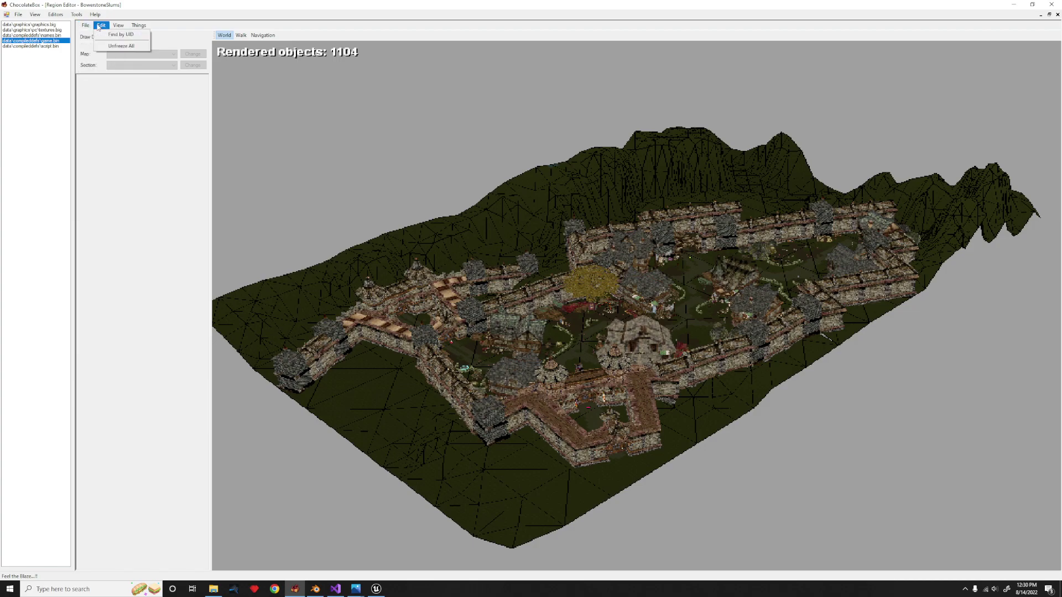
{"action": "left_click", "coordinate": [99, 25]}
{"action": "left_click", "coordinate": [86, 25]}
{"action": "left_click", "coordinate": [285, 159]}
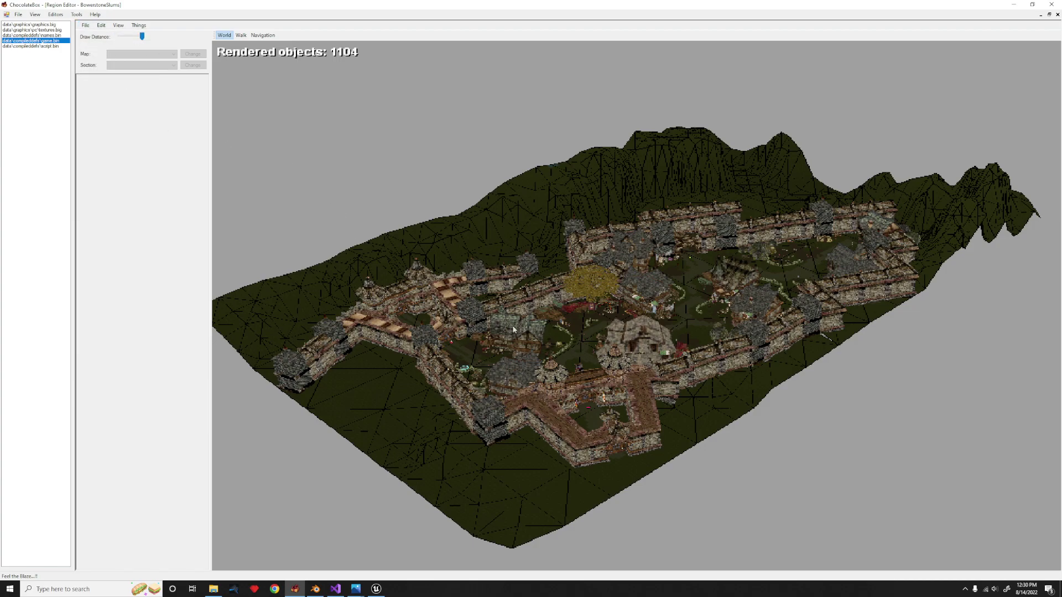
In ChocolateBox, select the large inn in the middle of the BowerstoneSlums region to inspect its properties.
{"action": "scroll", "coordinate": [533, 363], "scroll_direction": "up", "scroll_amount": 6}
{"action": "left_click", "coordinate": [665, 292]}
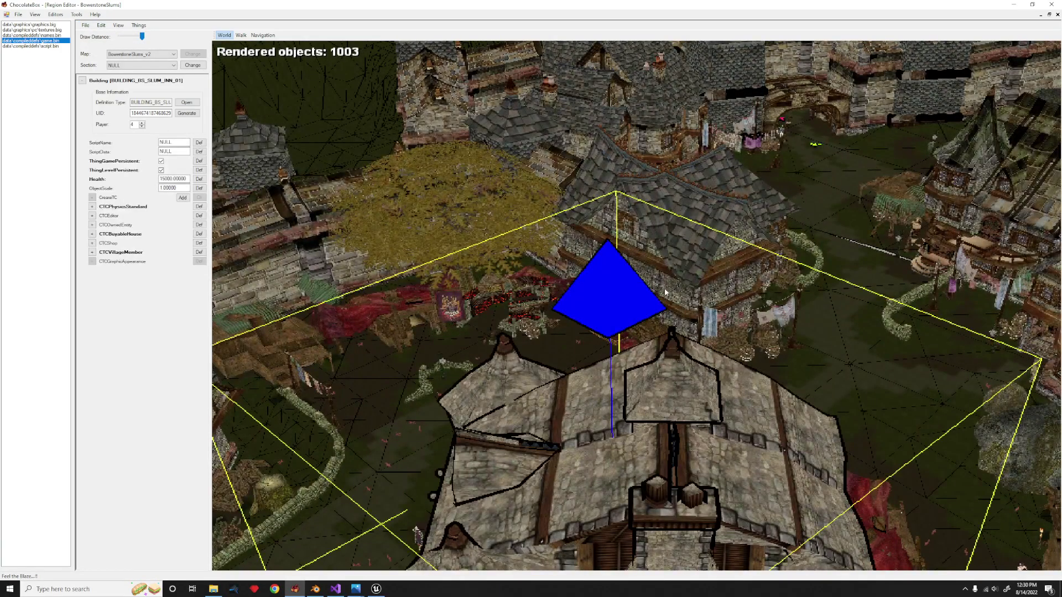
{"action": "scroll", "coordinate": [626, 255], "scroll_direction": "down", "scroll_amount": 8}
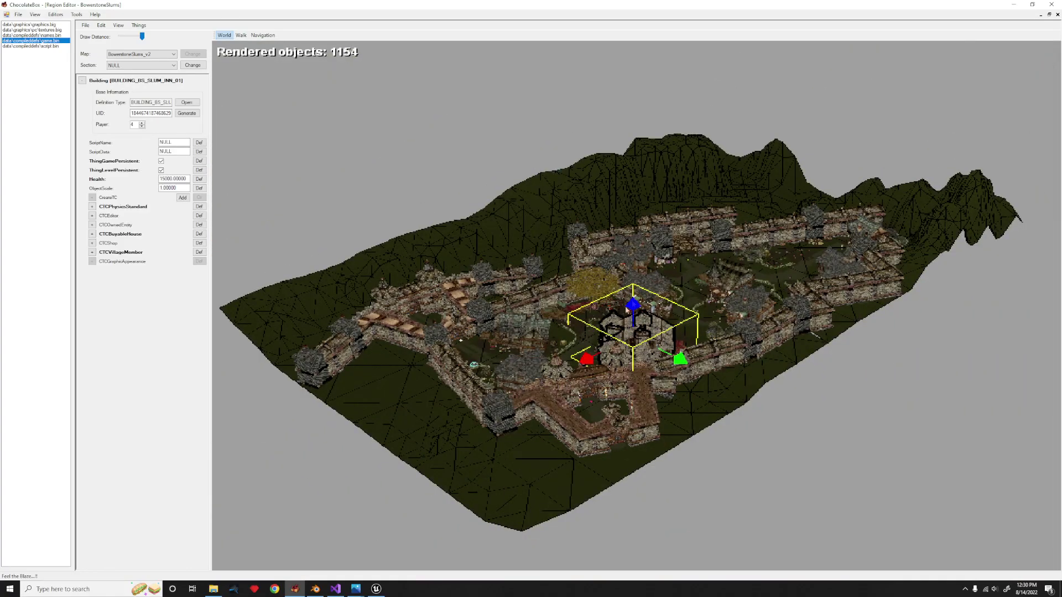
Select the slate-roofed slum house behind the inn, open its definition and expand the BUILDING entry.
{"action": "scroll", "coordinate": [639, 261], "scroll_direction": "up", "scroll_amount": 3}
{"action": "scroll", "coordinate": [639, 257], "scroll_direction": "up", "scroll_amount": 4}
{"action": "left_click", "coordinate": [675, 223]}
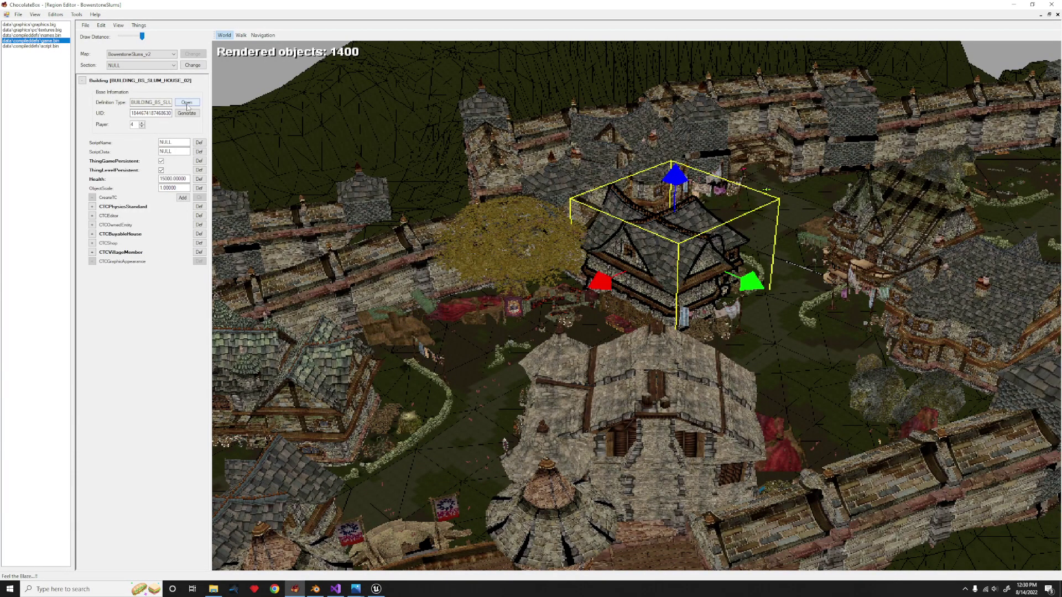
{"action": "left_click", "coordinate": [187, 103]}
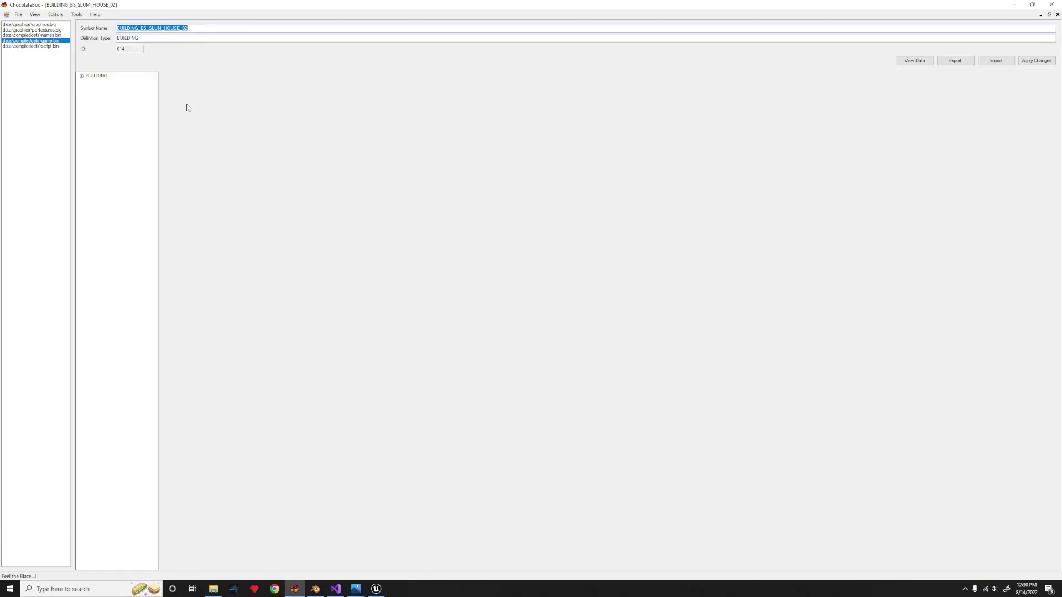
{"action": "left_click", "coordinate": [81, 76]}
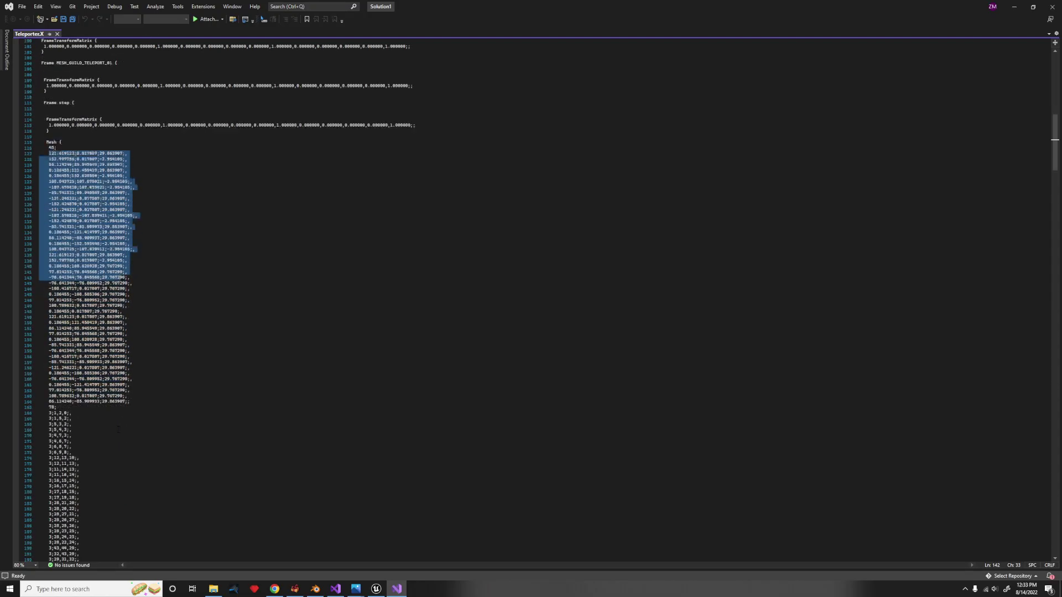
In Visual Studio, go through the mesh data in the Teleporter X file and highlight a block of its lines.
{"action": "scroll", "coordinate": [221, 299], "scroll_direction": "down", "scroll_amount": 7}
{"action": "left_click_drag", "start_coordinate": [44, 290], "coordinate": [80, 554]}
{"action": "scroll", "coordinate": [80, 554], "scroll_direction": "down", "scroll_amount": 6}
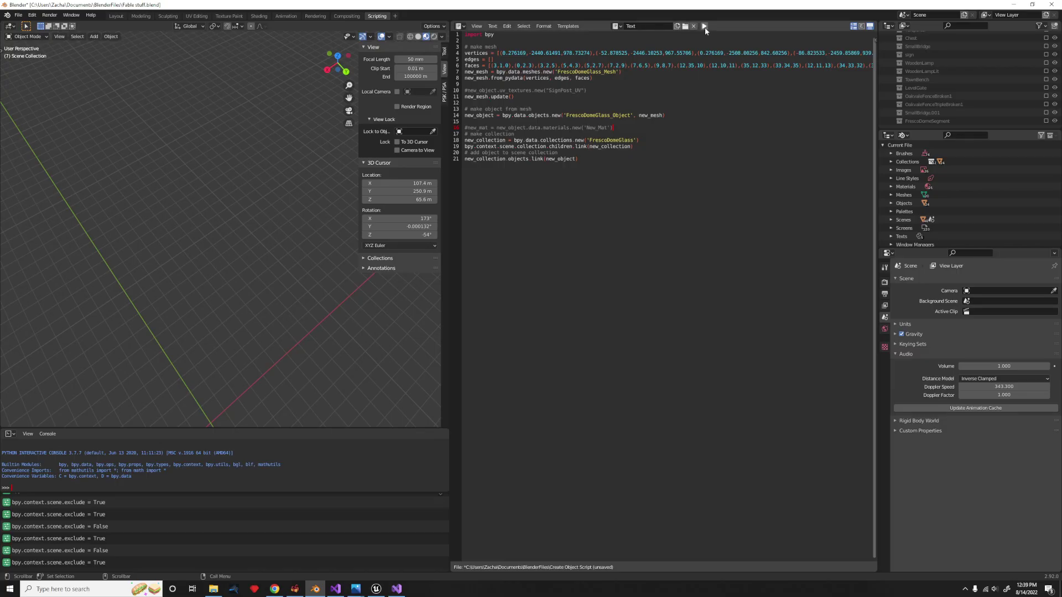
In Blender, run the Python script that builds the FrescoDomeGlass mesh and view the generated geometry.
{"action": "left_click", "coordinate": [704, 26]}
{"action": "right_click", "coordinate": [310, 174]}
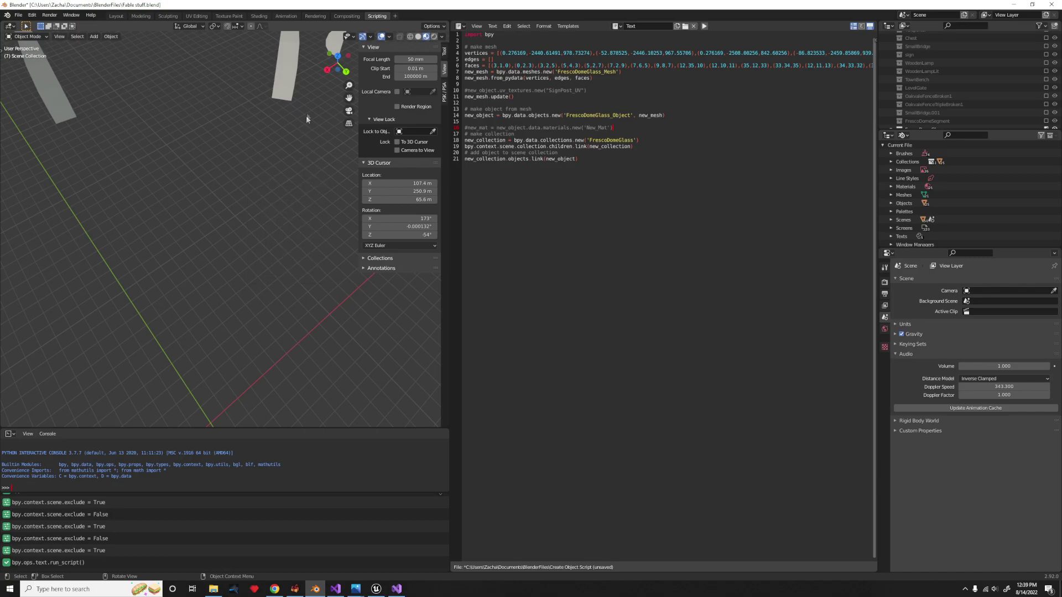
{"action": "middle_click_drag", "start_coordinate": [316, 134], "coordinate": [300, 64]}
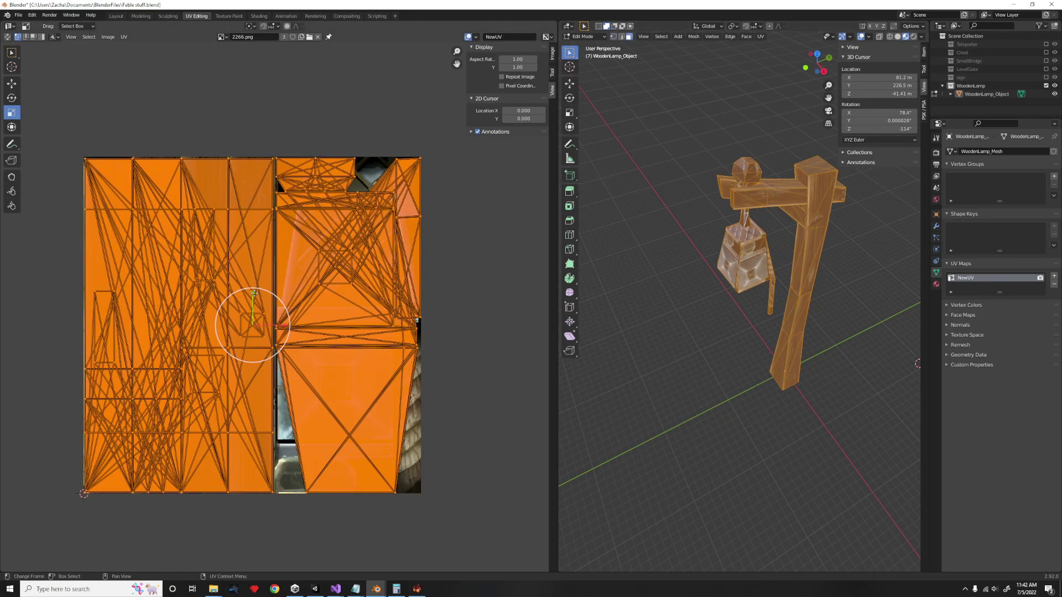
Scale the wooden lamp's UV layout along the vertical axis over its texture image.
{"action": "left_click_drag", "start_coordinate": [253, 293], "coordinate": [248, 355]}
{"action": "left_click", "coordinate": [812, 424]}
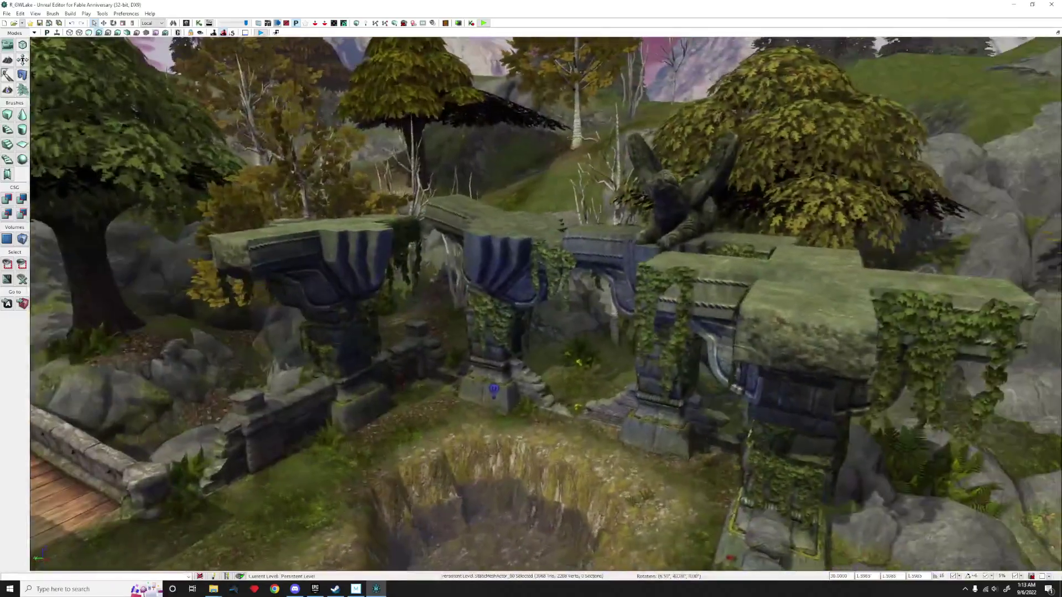
In Unreal Editor for Fable Anniversary, select the carved blocking pillar mesh topped by the horned shape and open its properties.
{"action": "left_click", "coordinate": [685, 208]}
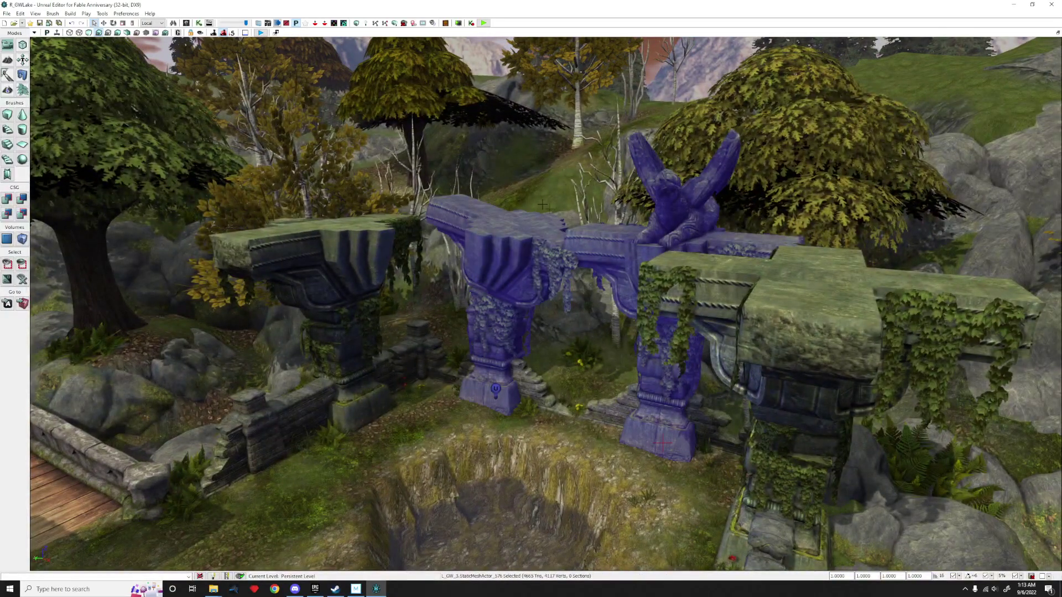
{"action": "right_click", "coordinate": [685, 206]}
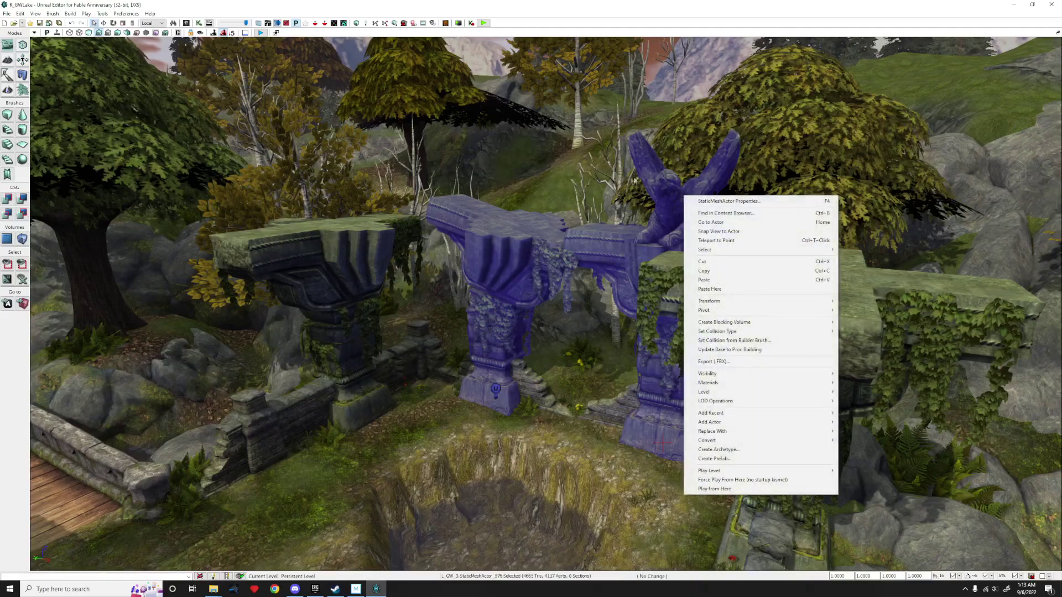
{"action": "left_click", "coordinate": [755, 202]}
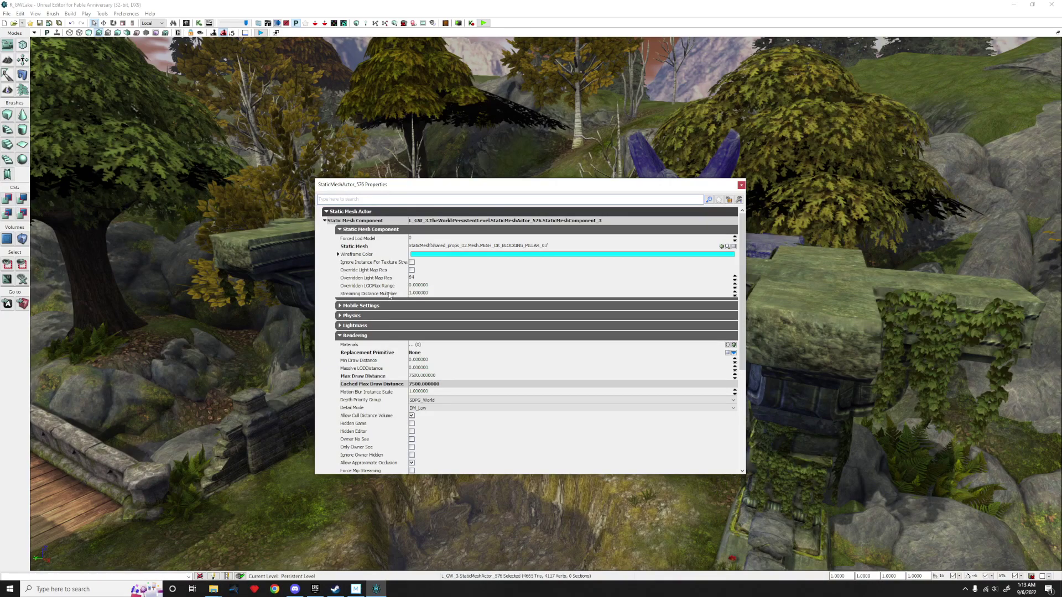
Set the pillar's Streaming Distance Multiplier to 100000 and its Detail Mode to DM_High.
{"action": "left_click", "coordinate": [424, 294]}
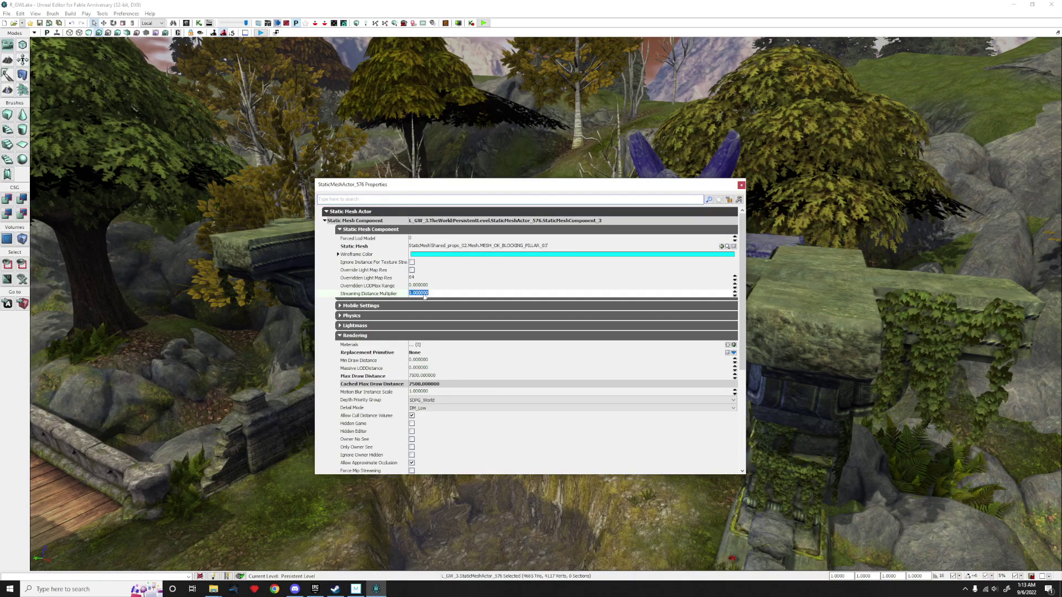
{"action": "type", "text": "100000"}
{"action": "key", "text": "Return"}
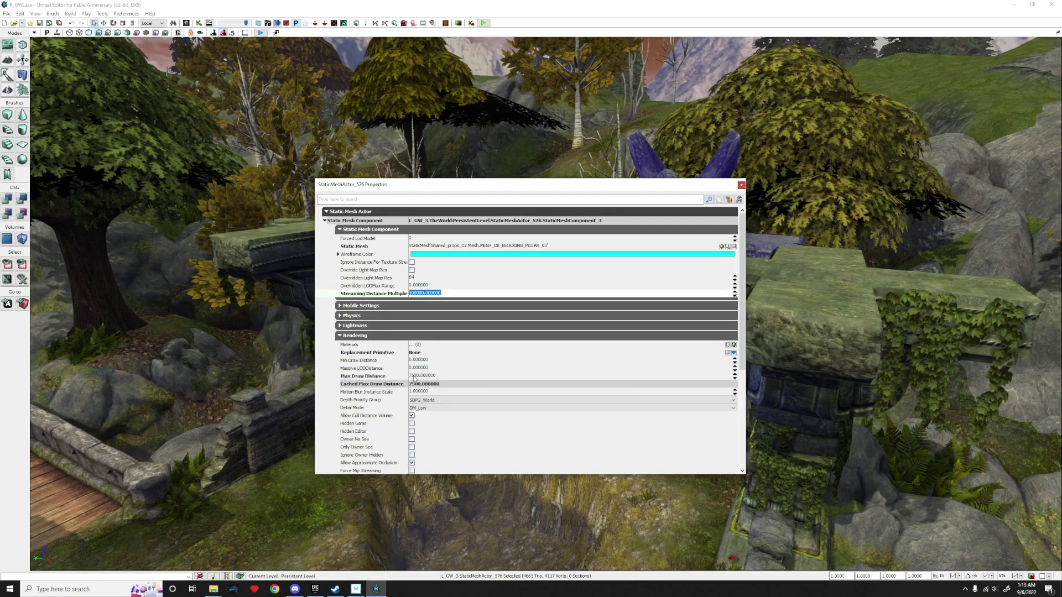
{"action": "left_click", "coordinate": [421, 408]}
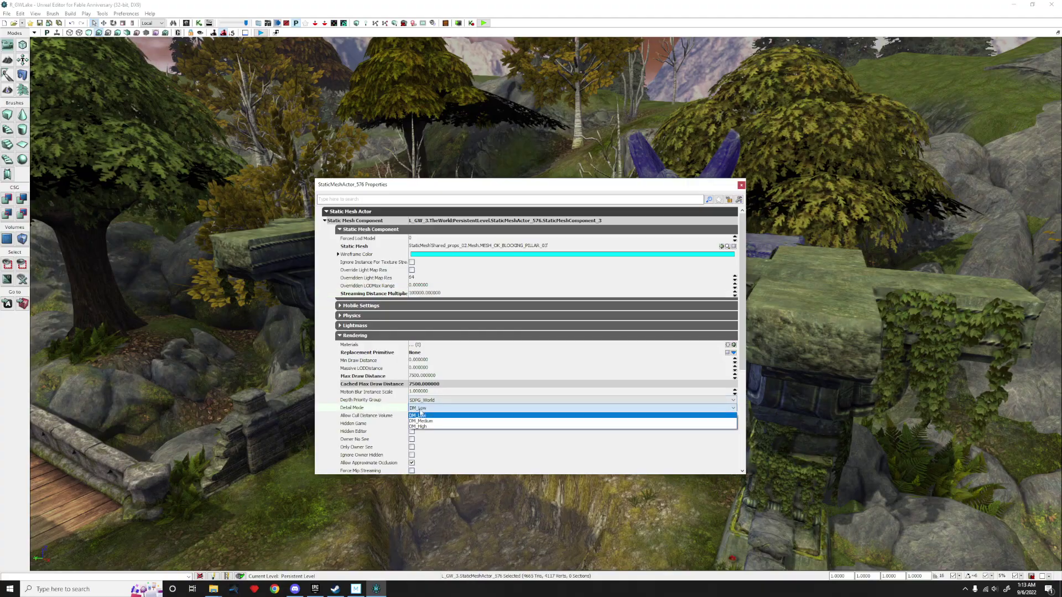
{"action": "left_click", "coordinate": [419, 427]}
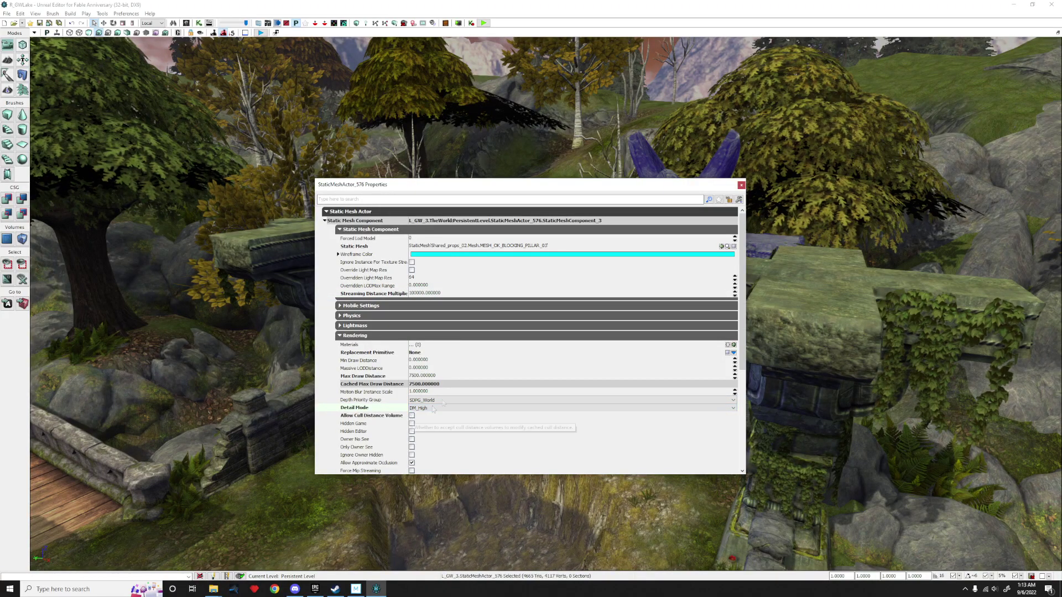
Close the pillar's properties and survey the surrounding trees, rocks and hills of the R_GWLake map.
{"action": "left_click", "coordinate": [741, 184]}
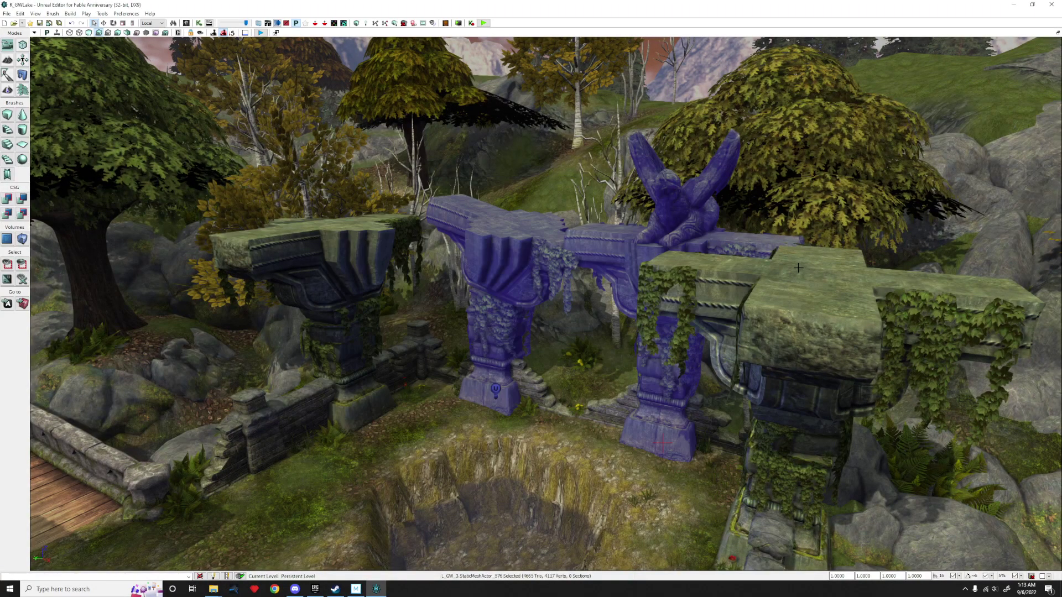
{"action": "right_click_drag", "start_coordinate": [798, 268], "coordinate": [354, 182]}
{"action": "key", "text": "w"}
{"action": "key", "text": "w"}
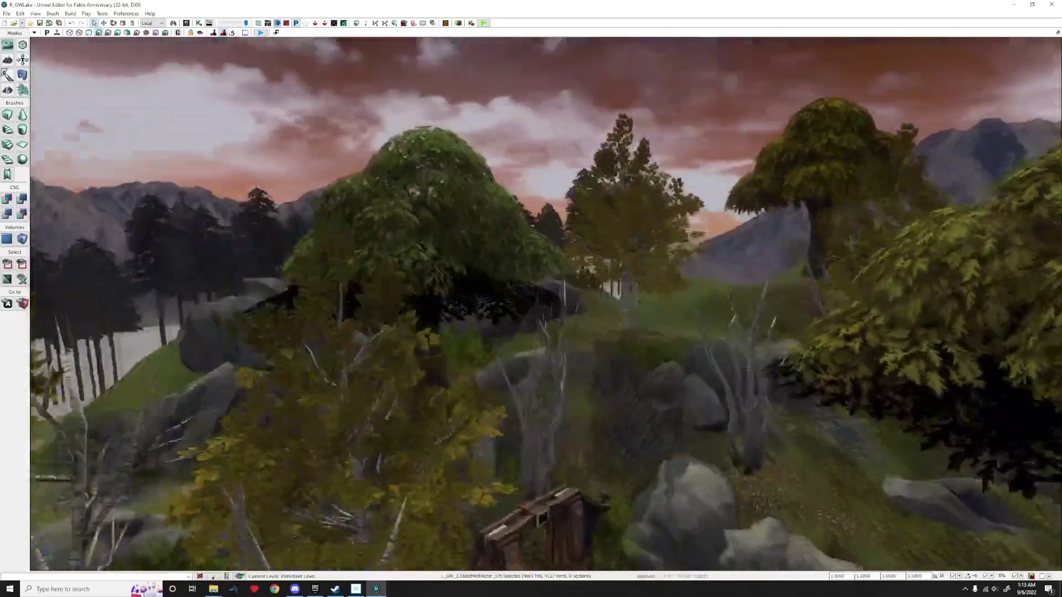
{"action": "right_click_drag", "start_coordinate": [431, 243], "coordinate": [365, 243]}
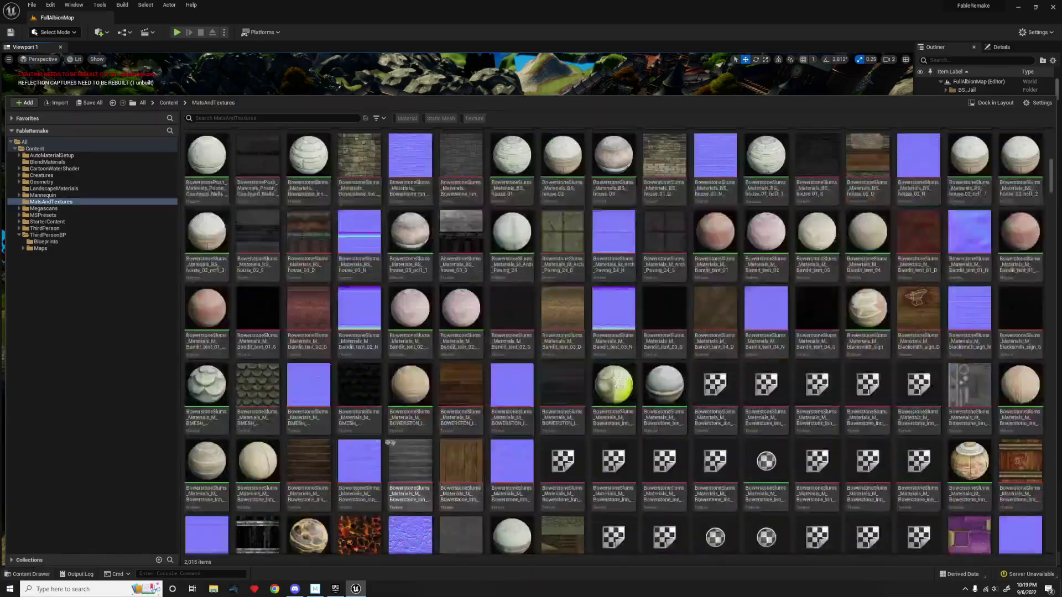
Examine the materials and textures stored in the MatsAndTextures folder and in Geometry's StarterOakvale folder.
{"action": "scroll", "coordinate": [882, 384], "scroll_direction": "down", "scroll_amount": 3}
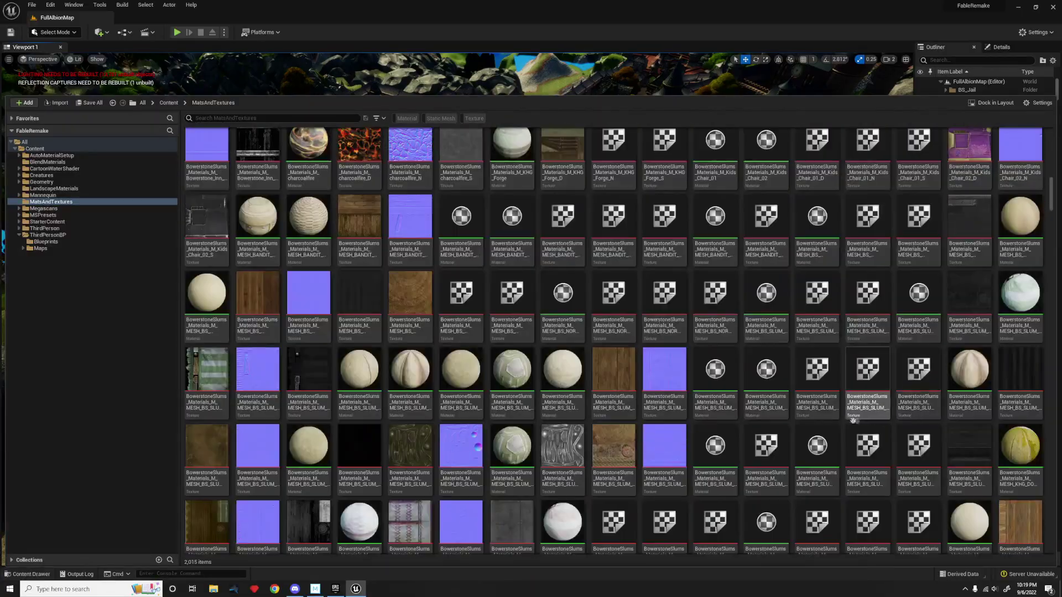
{"action": "scroll", "coordinate": [514, 460], "scroll_direction": "down", "scroll_amount": 10}
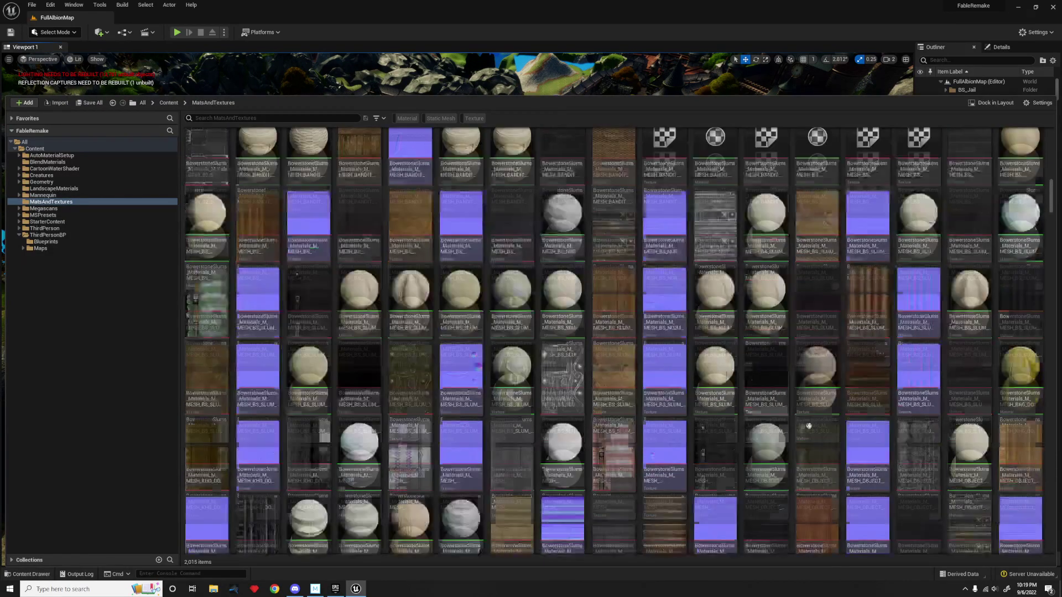
{"action": "scroll", "coordinate": [469, 436], "scroll_direction": "down", "scroll_amount": 12}
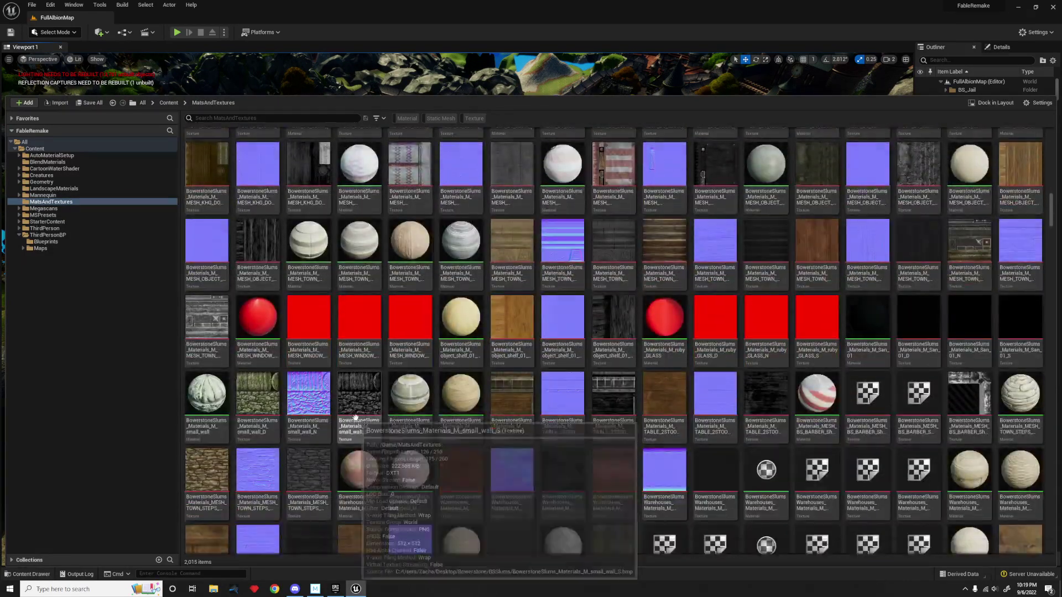
{"action": "scroll", "coordinate": [885, 387], "scroll_direction": "down", "scroll_amount": 15}
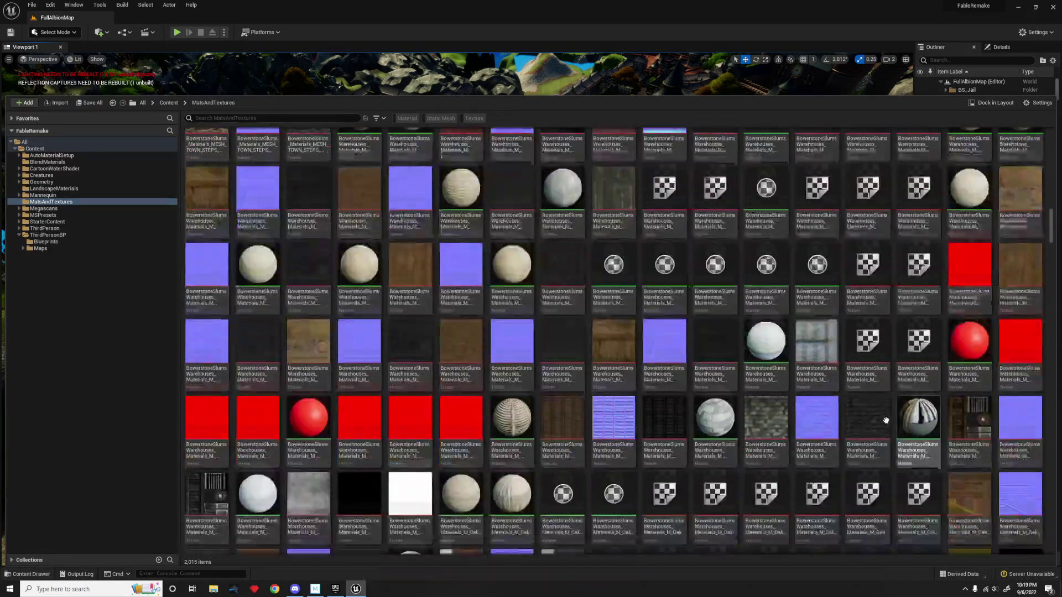
{"action": "scroll", "coordinate": [463, 408], "scroll_direction": "down", "scroll_amount": 3}
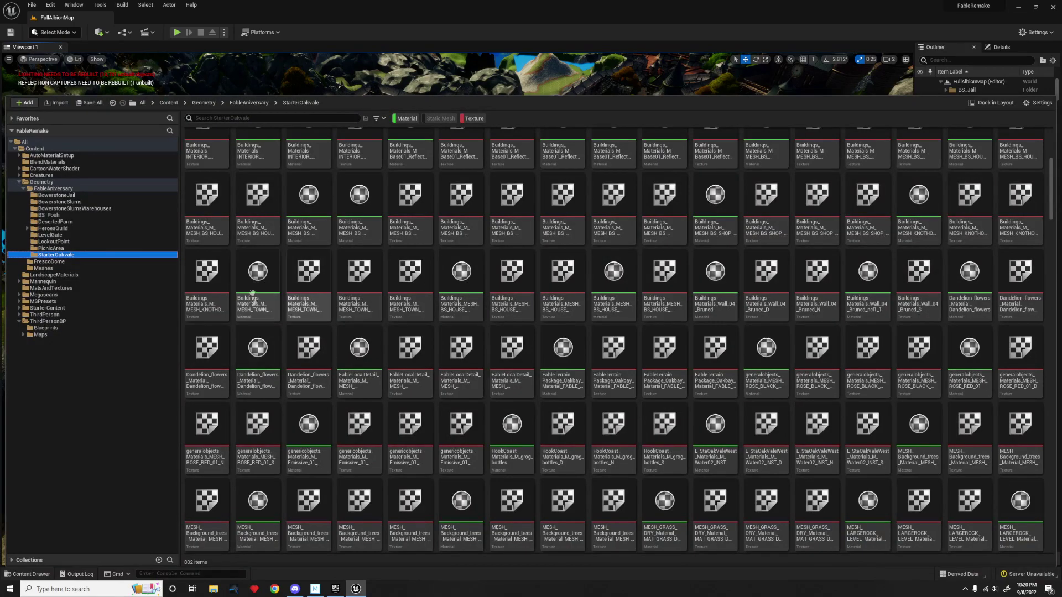
{"action": "scroll", "coordinate": [807, 382], "scroll_direction": "up", "scroll_amount": 5}
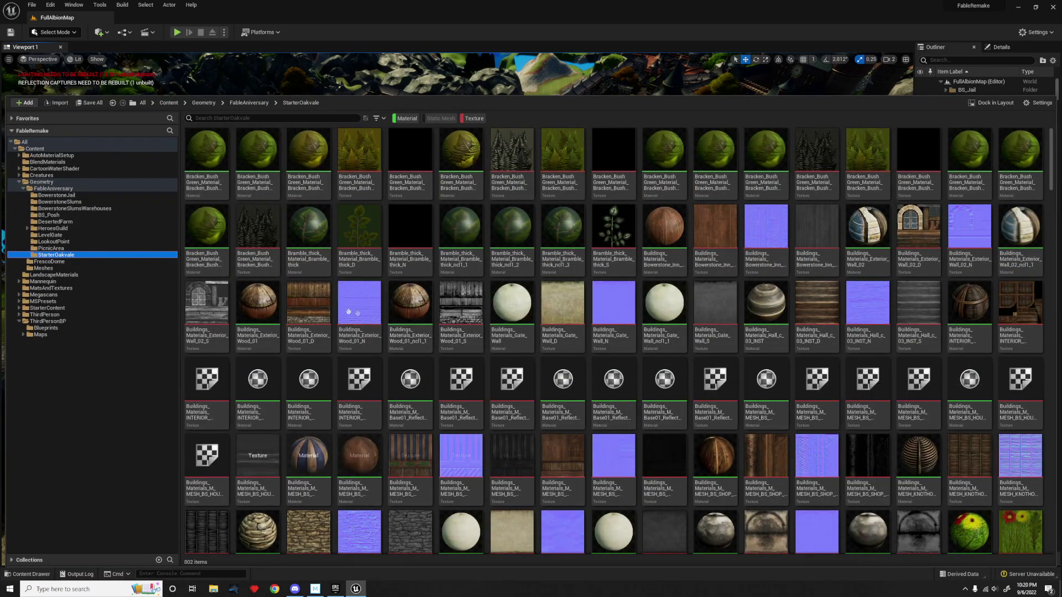
{"action": "scroll", "coordinate": [452, 239], "scroll_direction": "down", "scroll_amount": 2}
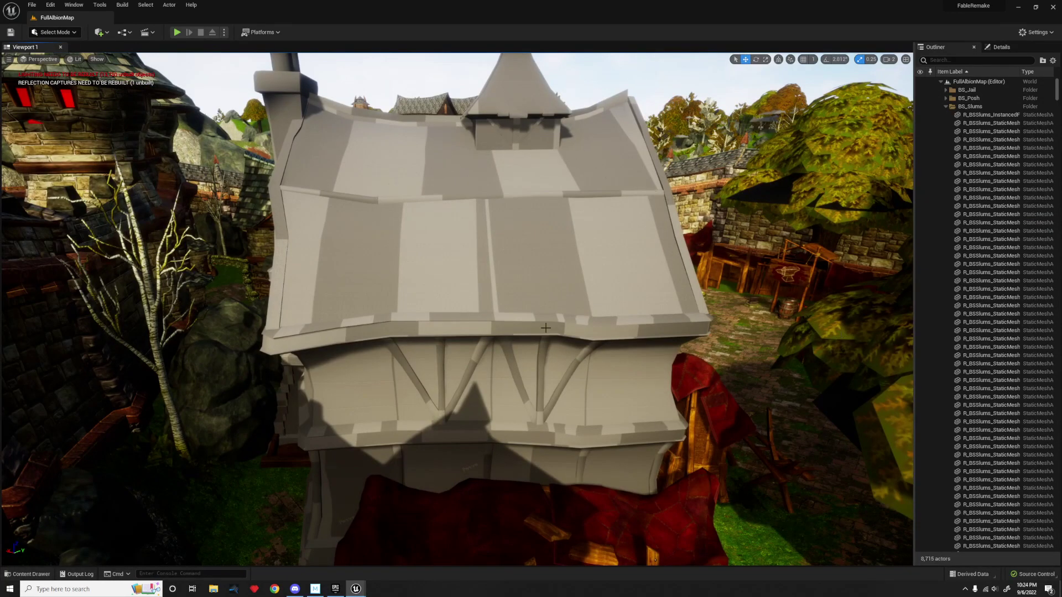
Bring up the 15 selected textures for bulk property editing and enable sRGB on all of them.
{"action": "left_click", "coordinate": [31, 574]}
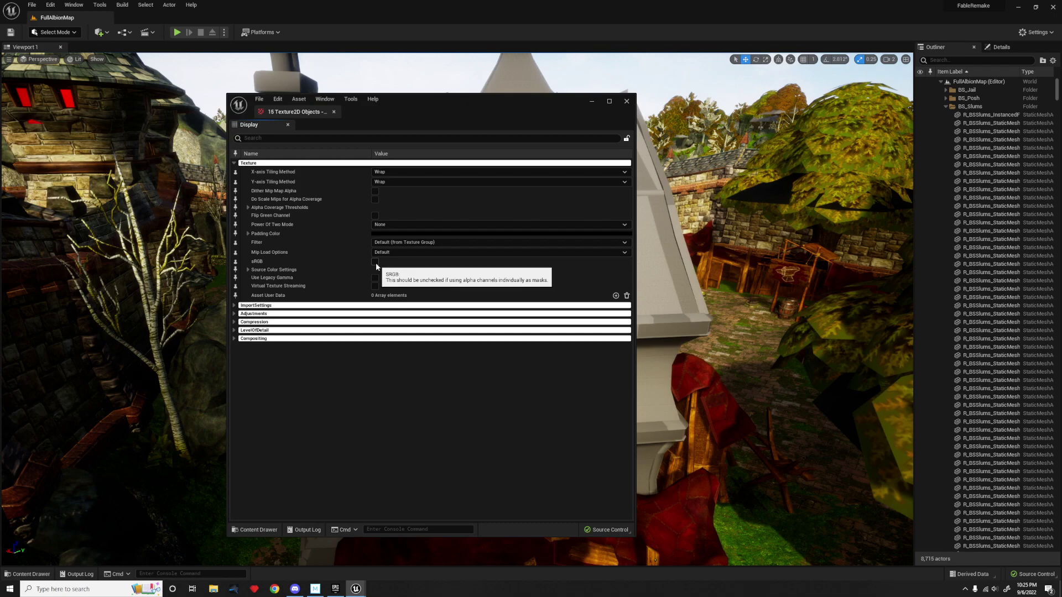
{"action": "left_click", "coordinate": [376, 263]}
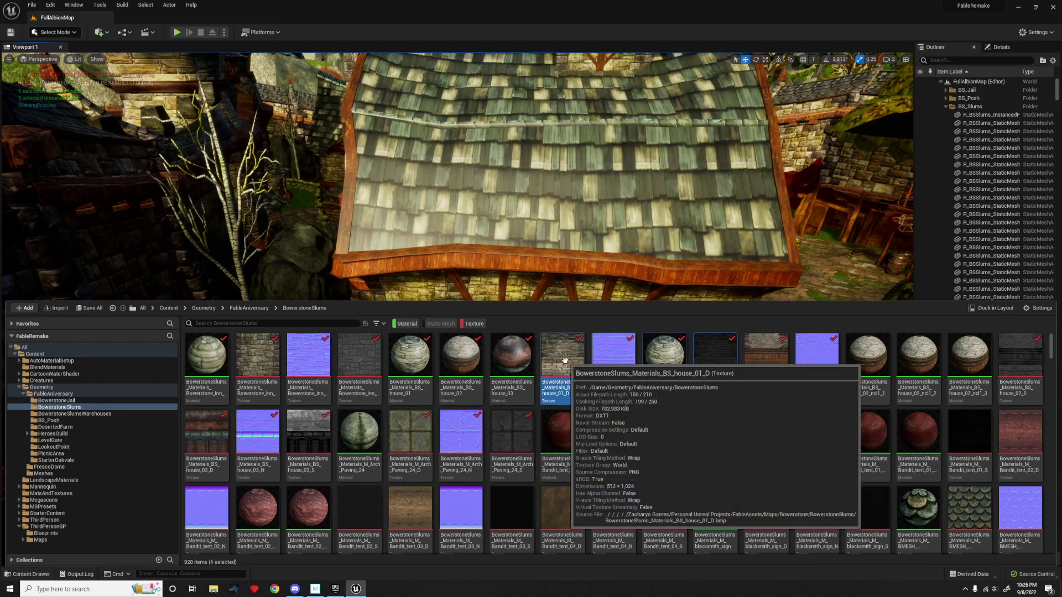
Select the BS_house_01 materials and their textures in the BowerstoneSlums folder and run a scripted asset action on them.
{"action": "left_click", "coordinate": [415, 362], "text": "ctrl"}
{"action": "right_click", "coordinate": [415, 361]}
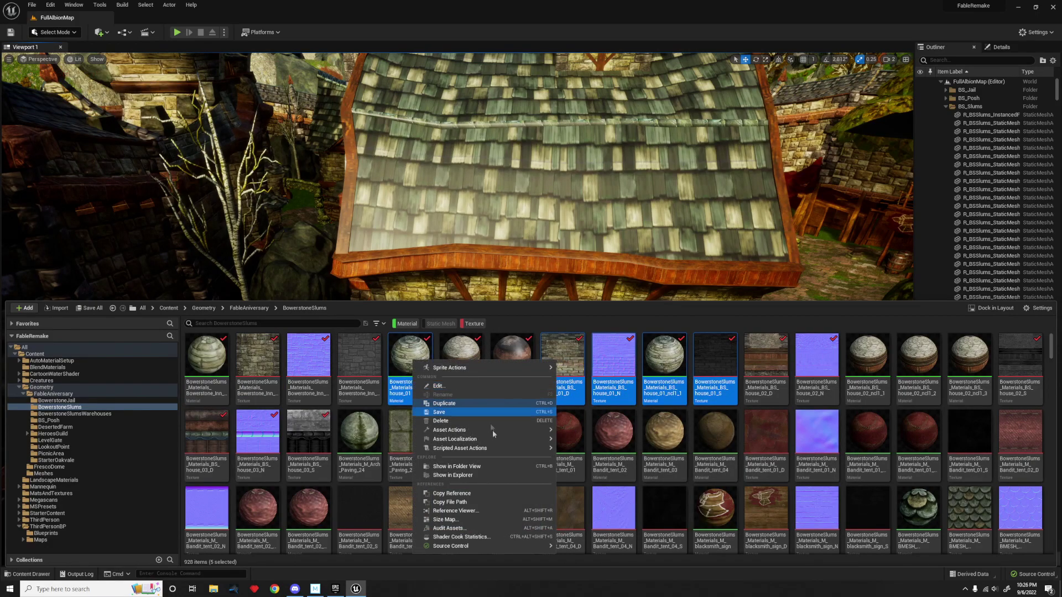
{"action": "mouse_move", "coordinate": [529, 451]}
{"action": "left_click", "coordinate": [651, 457]}
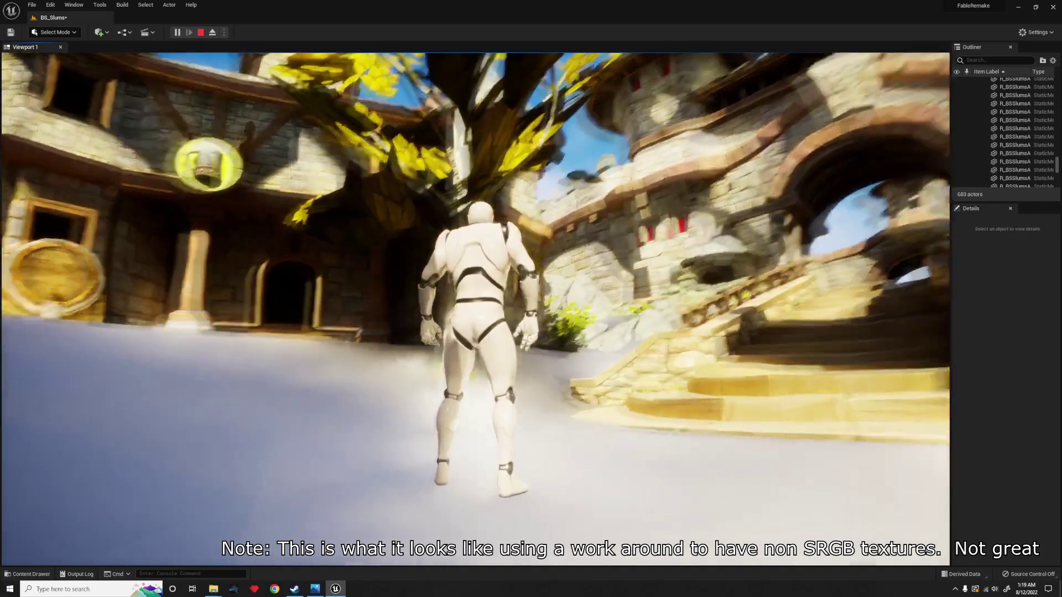
Run the mannequin through the BS_Slums level to inspect its non-sRGB textures, and view FullAlbionMap's courtyard and lakeside dock.
{"action": "key", "text": "w"}
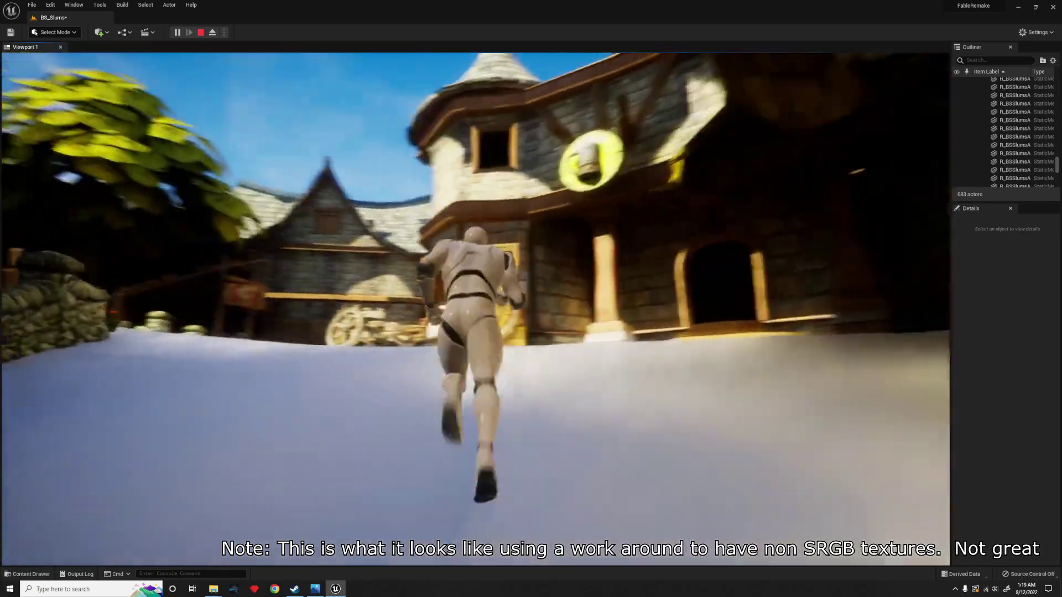
{"action": "key", "text": "w"}
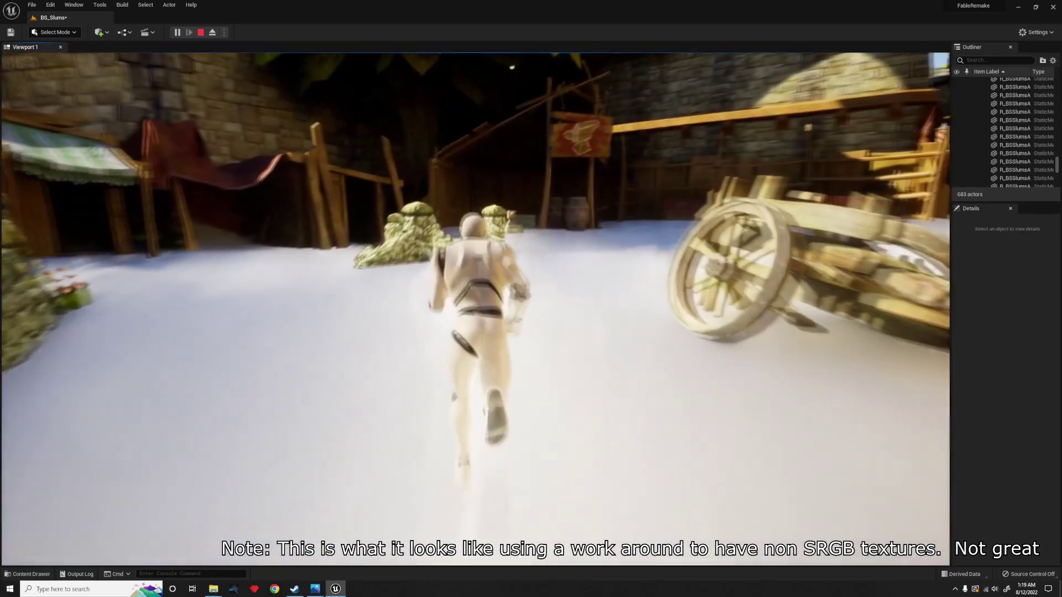
{"action": "key", "text": "w"}
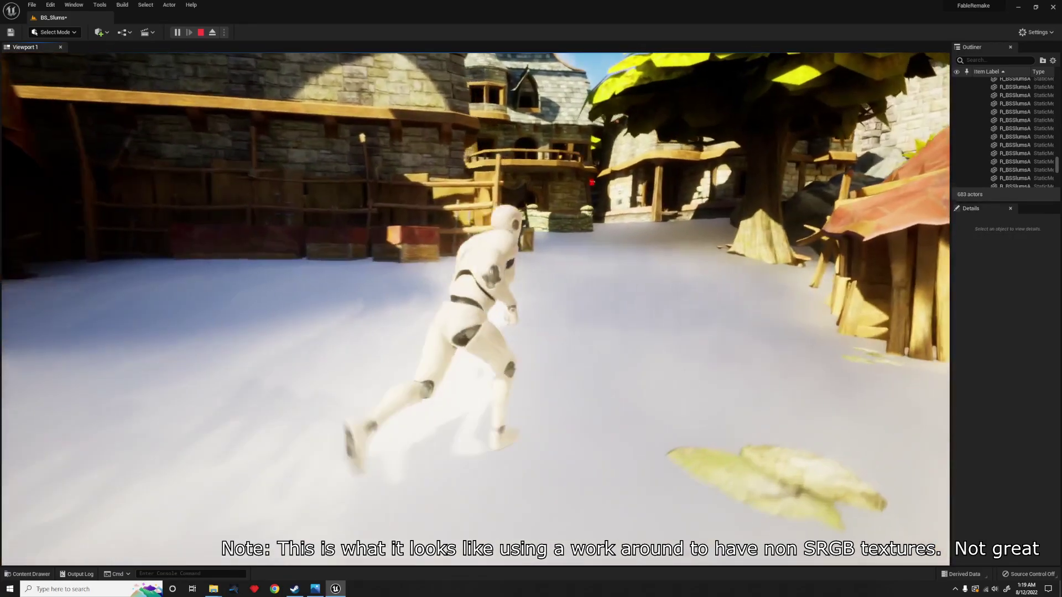
{"action": "key", "text": "w"}
{"action": "key", "text": "d"}
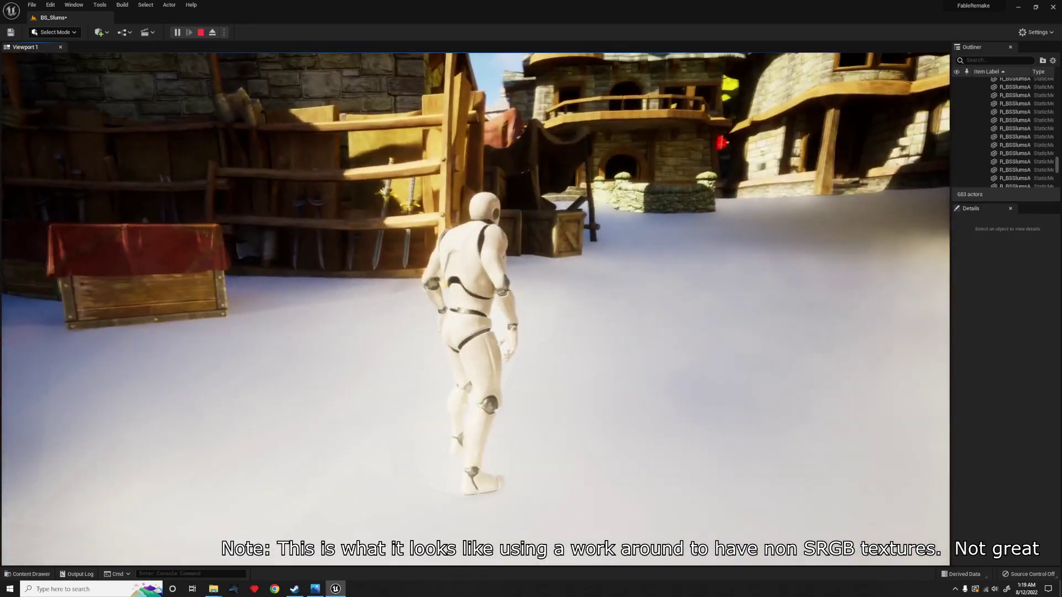
{"action": "key", "text": "w"}
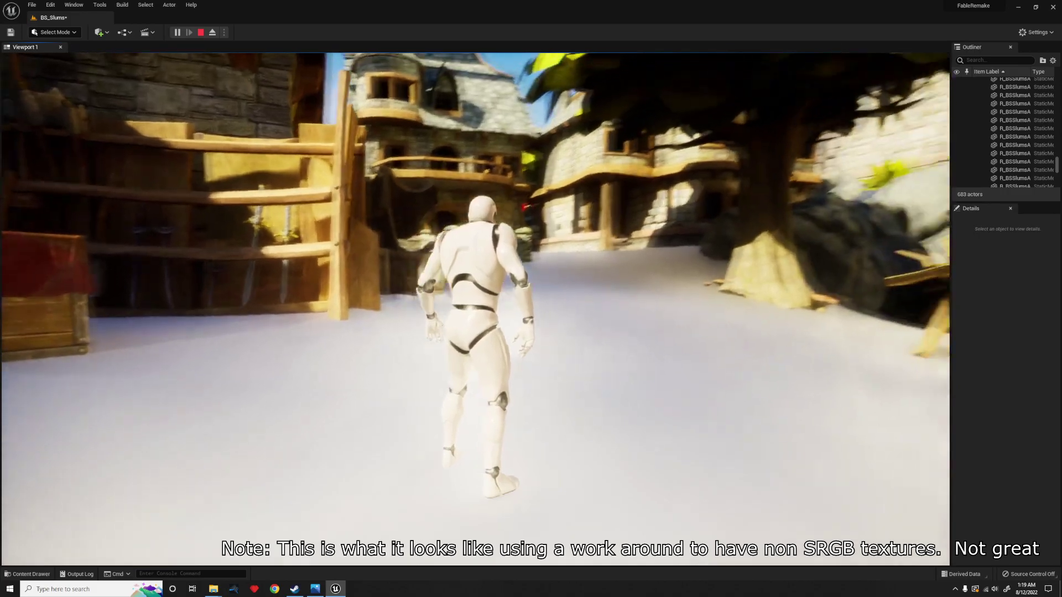
{"action": "key", "text": "w"}
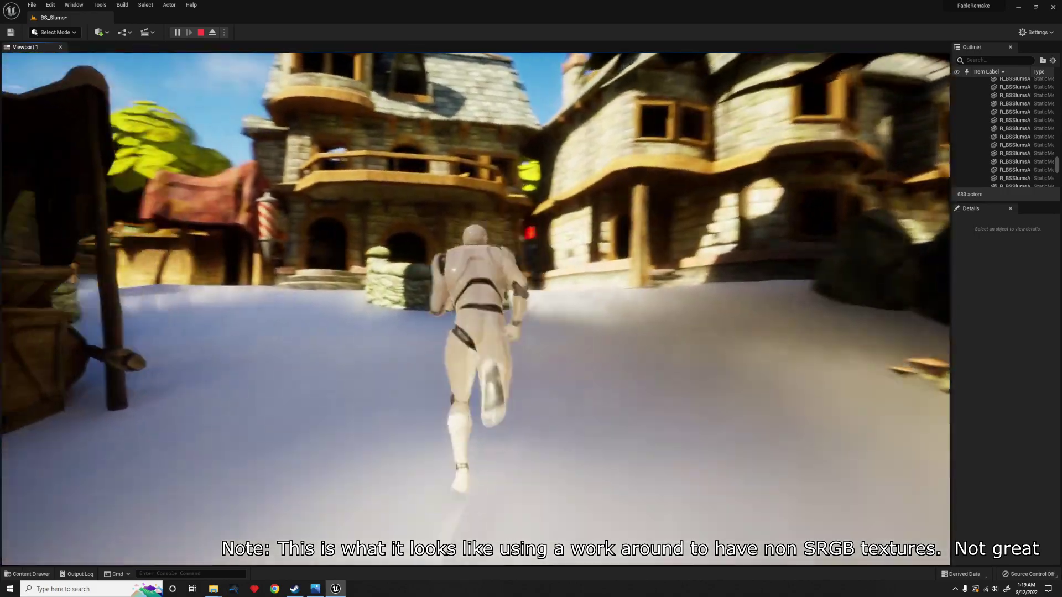
{"action": "key", "text": "w"}
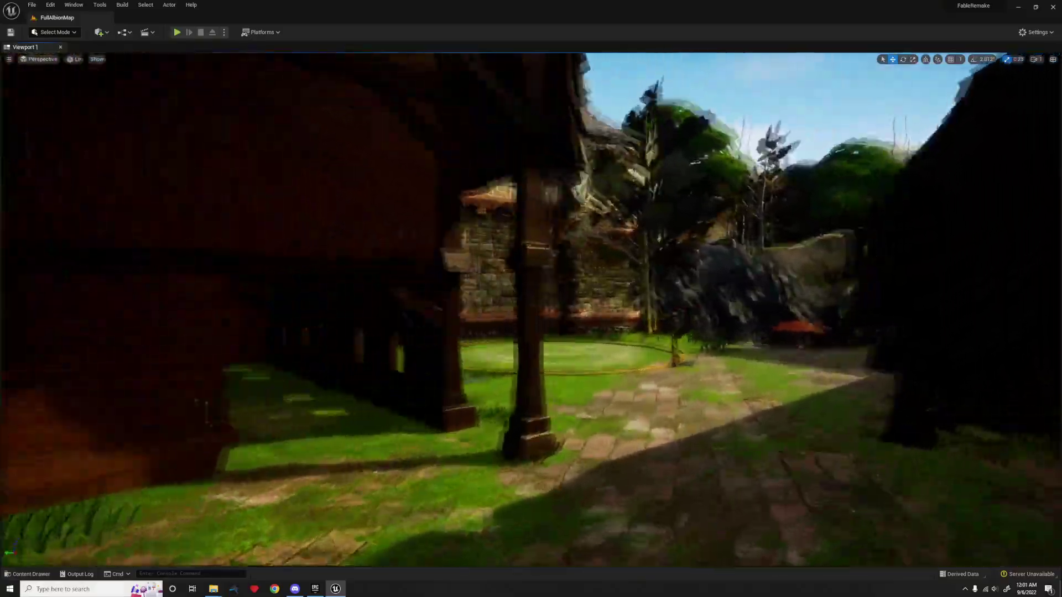
{"action": "key", "text": "w"}
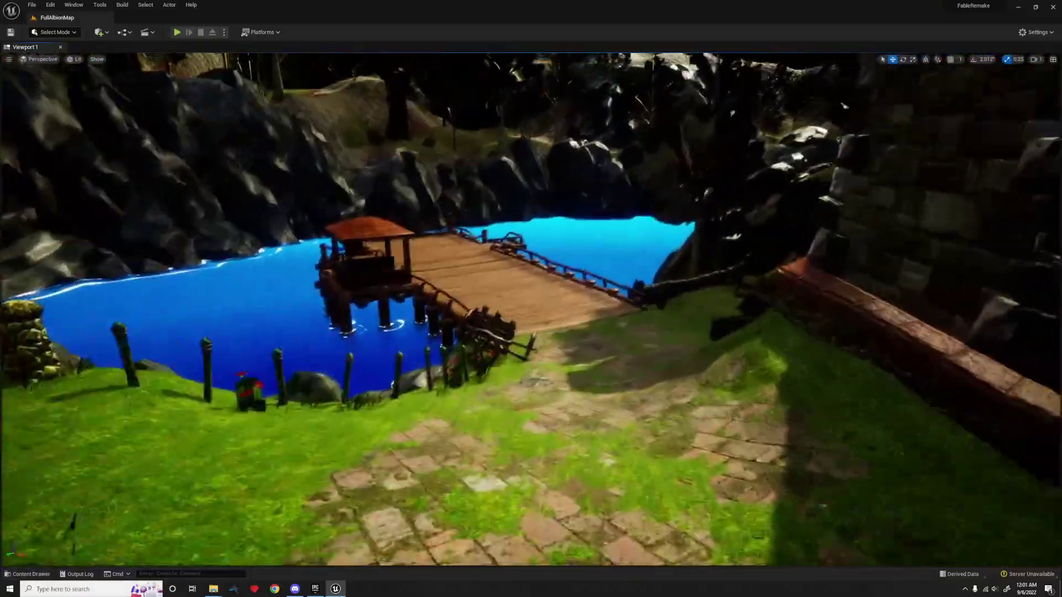
{"action": "right_click_drag", "start_coordinate": [642, 310], "coordinate": [785, 310]}
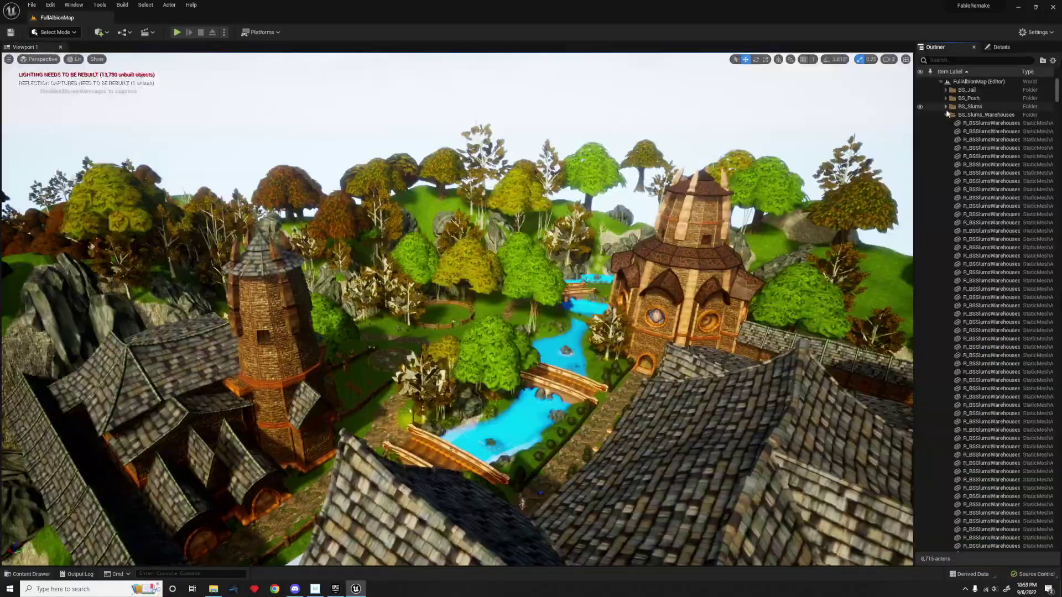
Collapse the expanded level folders of FullAlbionMap in the Outliner, including BS_Slums_Warehouses and GuildLights.
{"action": "left_click", "coordinate": [946, 115]}
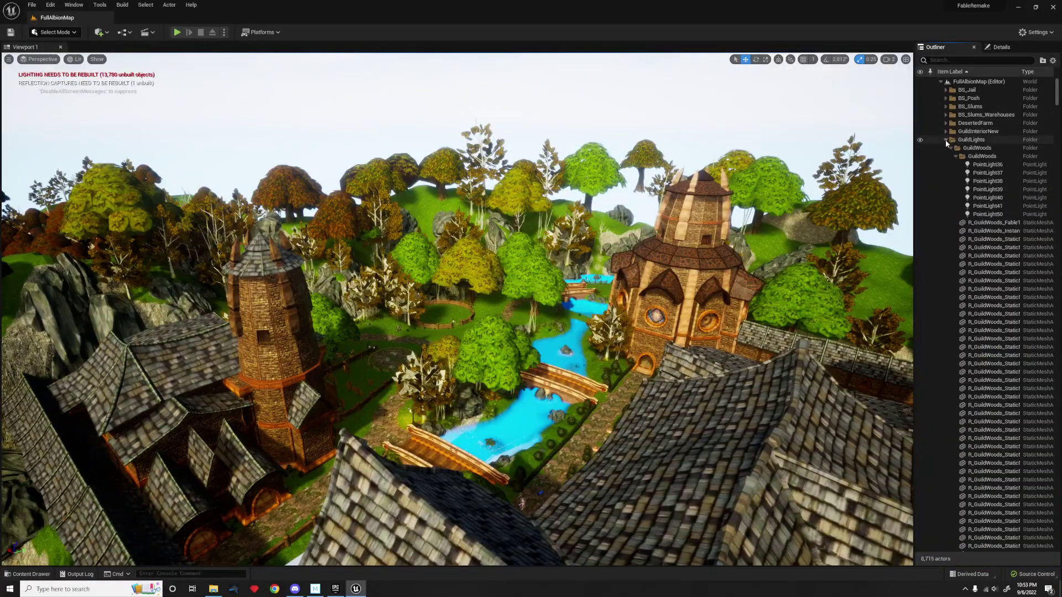
{"action": "left_click", "coordinate": [946, 140]}
{"action": "left_click", "coordinate": [946, 156]}
{"action": "left_click", "coordinate": [946, 165]}
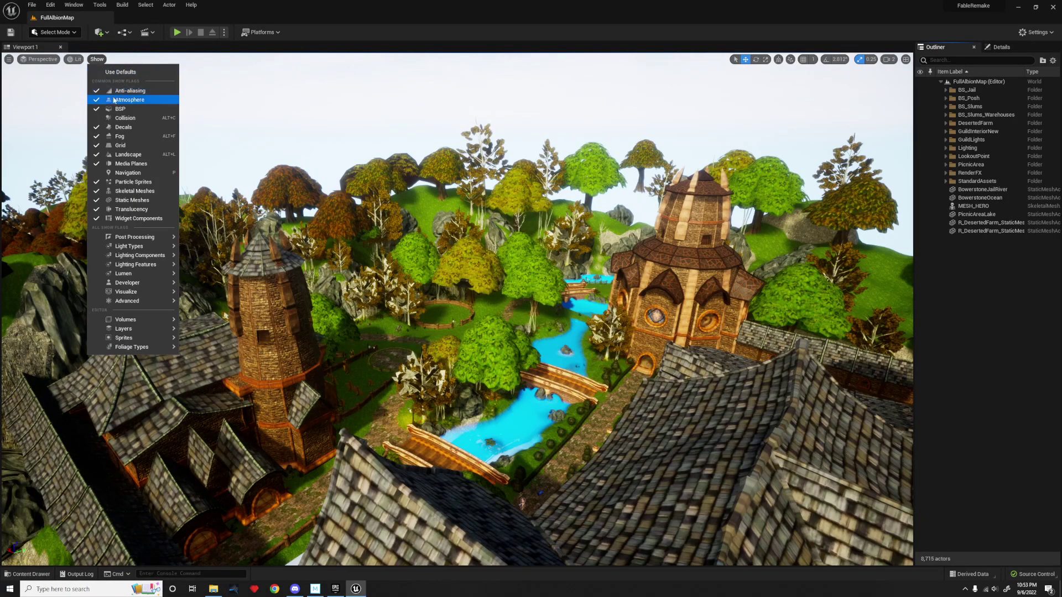
Display the Collision overlay across the map, inspect it around the guild towers and trees, and turn it off again.
{"action": "left_click", "coordinate": [125, 119]}
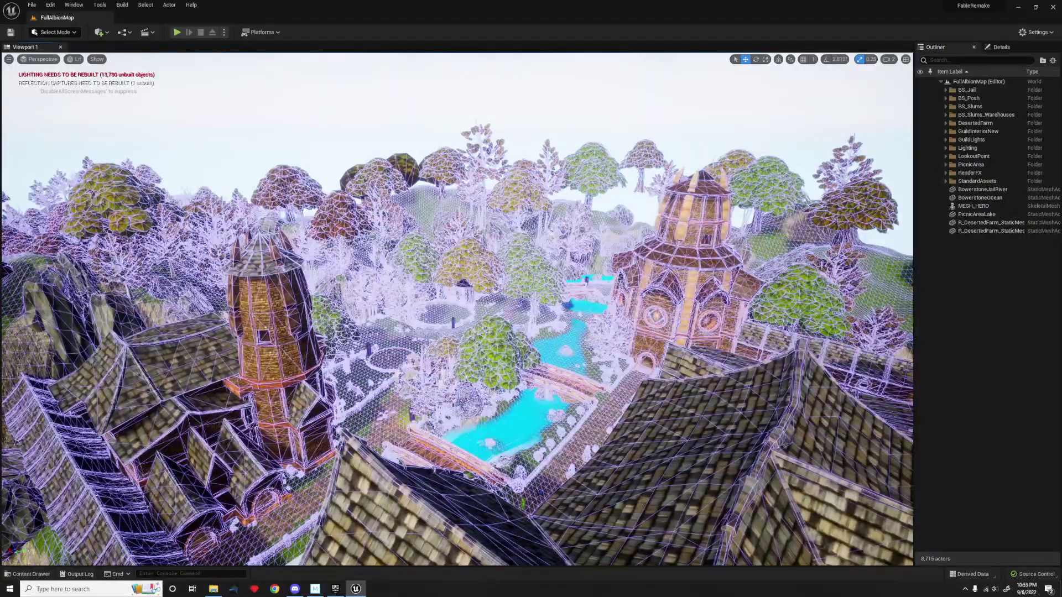
{"action": "right_click_drag", "start_coordinate": [457, 309], "coordinate": [5, 351]}
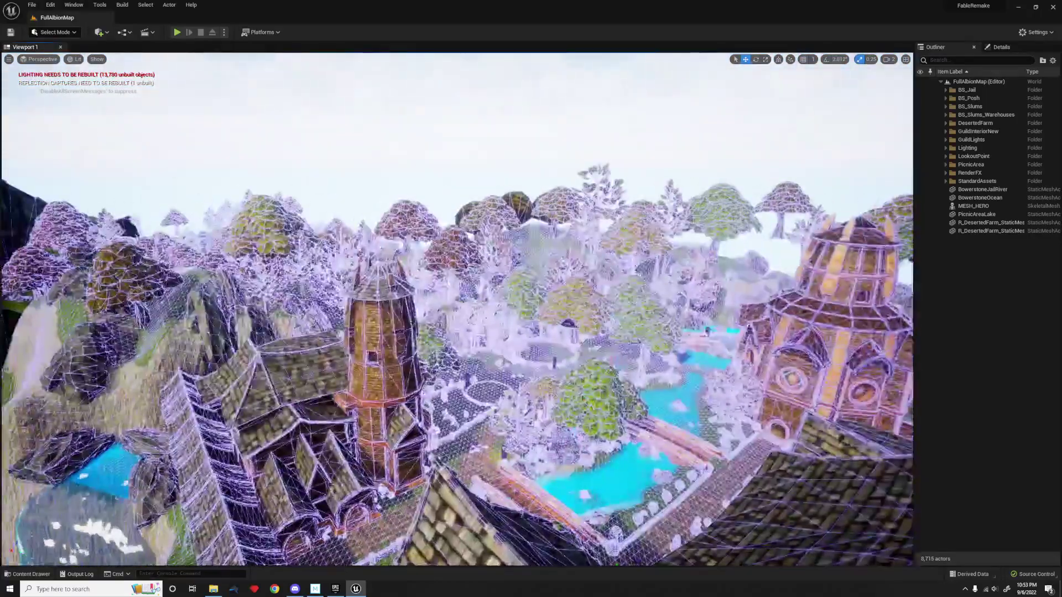
{"action": "right_click_drag", "start_coordinate": [359, 298], "coordinate": [382, 299]}
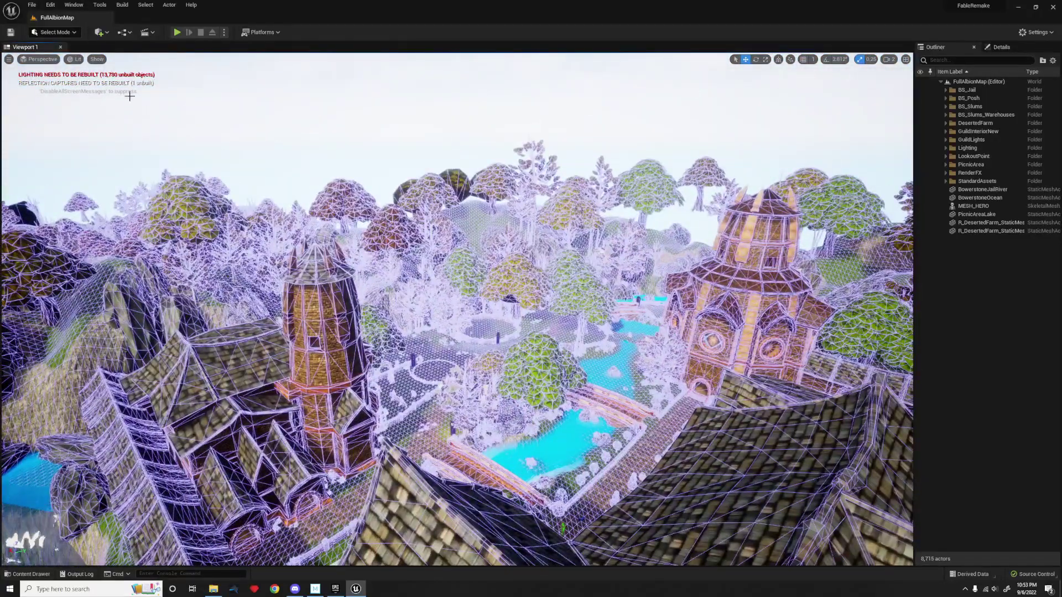
{"action": "left_click", "coordinate": [97, 58]}
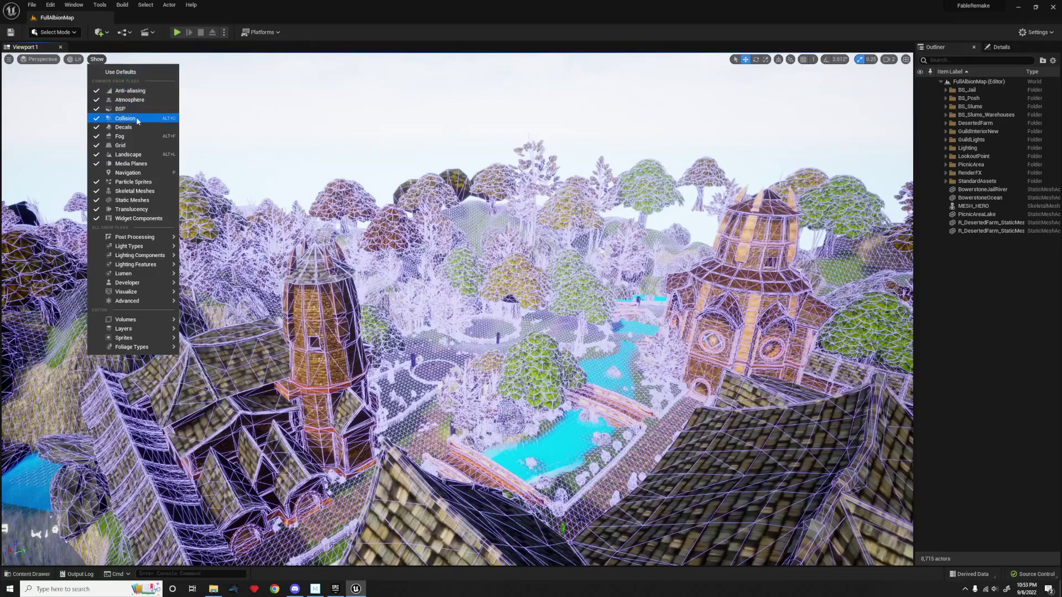
{"action": "left_click", "coordinate": [125, 117]}
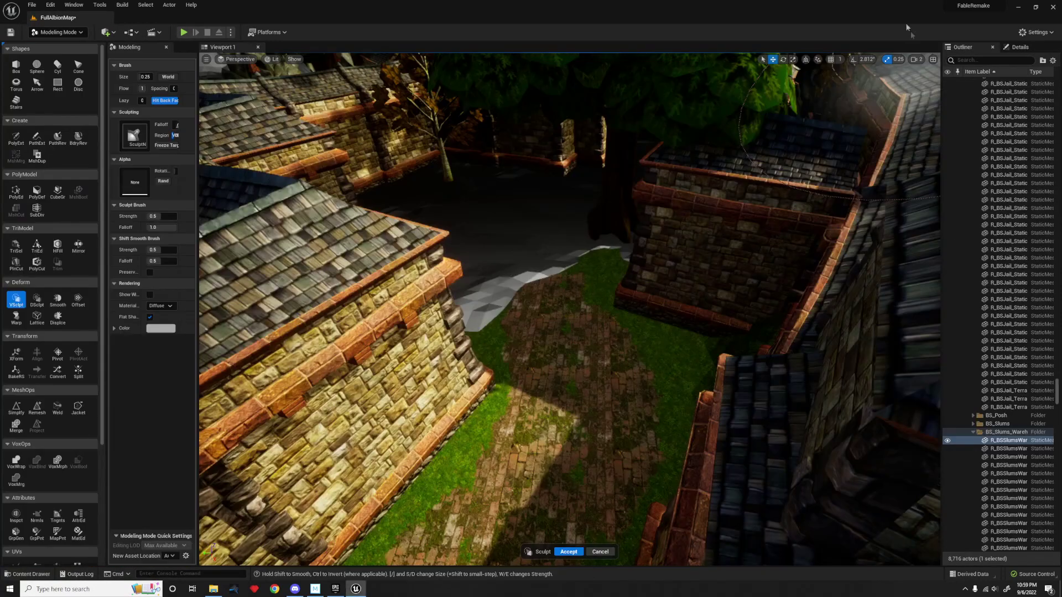
Switch the vertex sculpting brush to Grab and set its size to 0.02.
{"action": "mouse_move", "coordinate": [512, 202]}
{"action": "right_mouse_down"}
{"action": "mouse_move", "coordinate": [498, 210]}
{"action": "mouse_move", "coordinate": [512, 232]}
{"action": "mouse_move", "coordinate": [512, 201]}
{"action": "right_mouse_up"}
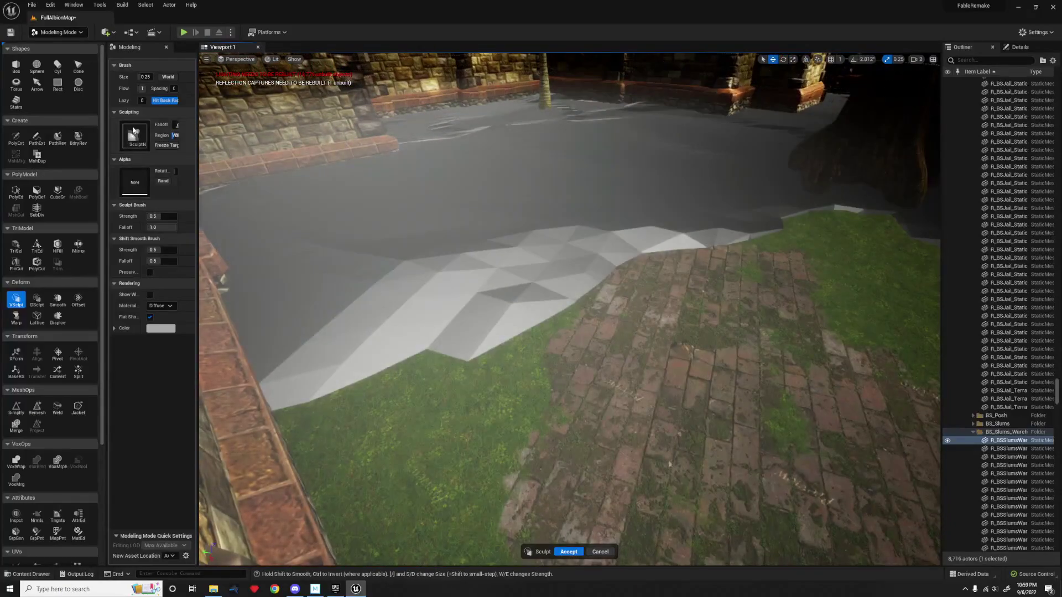
{"action": "left_click", "coordinate": [133, 140]}
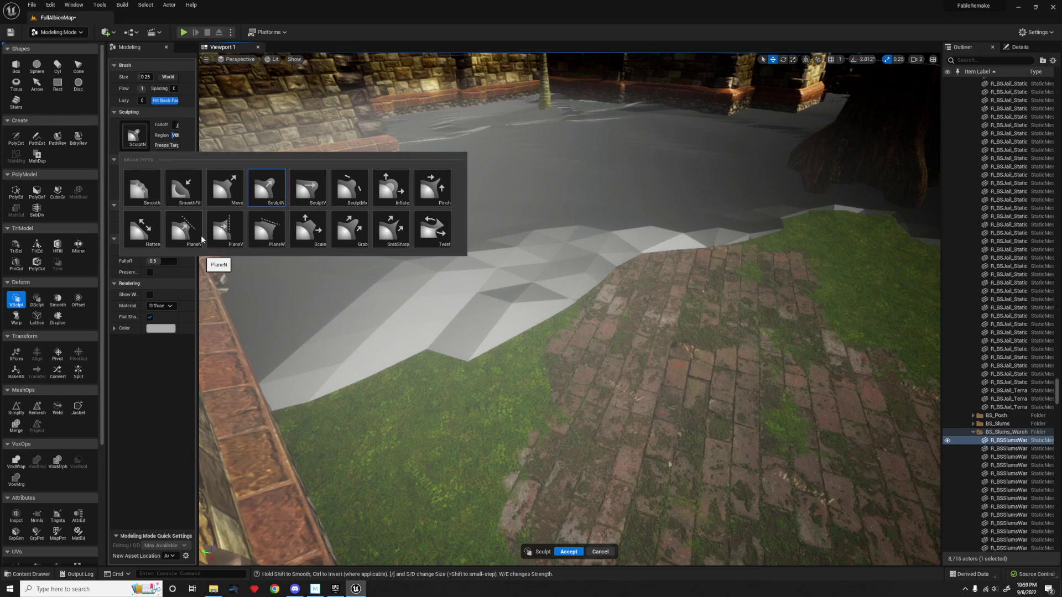
{"action": "left_click", "coordinate": [350, 227]}
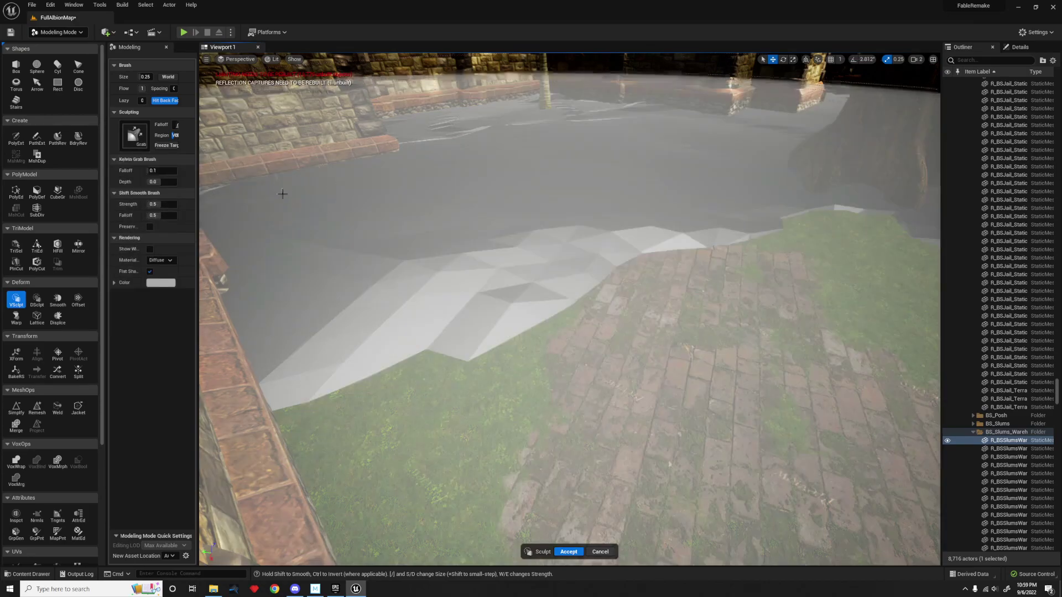
{"action": "right_click_drag", "start_coordinate": [284, 194], "coordinate": [249, 196]}
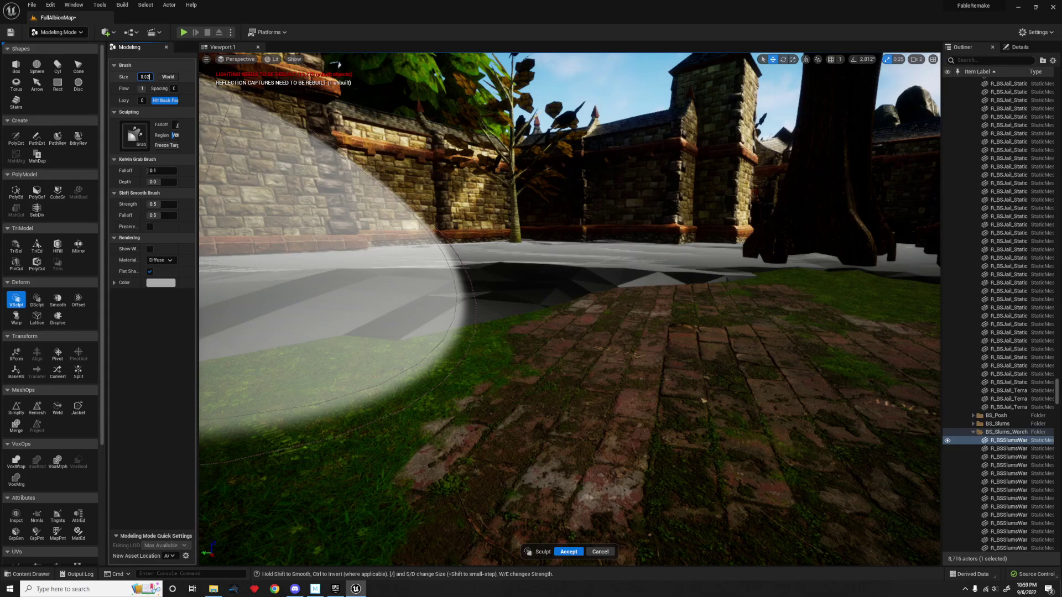
{"action": "key", "text": "Return"}
Sculpt the terrain seam where the grass and brick path meet the untextured ground inside the walled courtyard.
{"action": "mouse_move", "coordinate": [415, 237]}
{"action": "right_mouse_down"}
{"action": "mouse_move", "coordinate": [431, 354]}
{"action": "mouse_move", "coordinate": [387, 371]}
{"action": "right_mouse_up"}
{"action": "mouse_move", "coordinate": [516, 313]}
{"action": "right_mouse_down"}
{"action": "mouse_move", "coordinate": [487, 249]}
{"action": "mouse_move", "coordinate": [482, 283]}
{"action": "mouse_move", "coordinate": [522, 320]}
{"action": "right_mouse_up"}
{"action": "left_click_drag", "start_coordinate": [538, 323], "coordinate": [537, 336]}
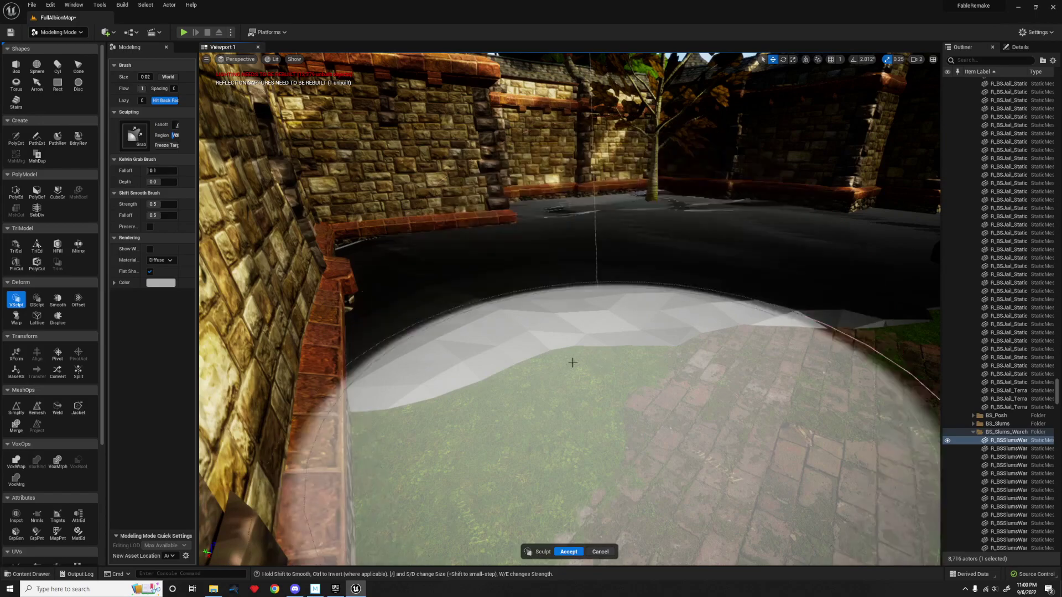
{"action": "right_click_drag", "start_coordinate": [588, 377], "coordinate": [624, 367]}
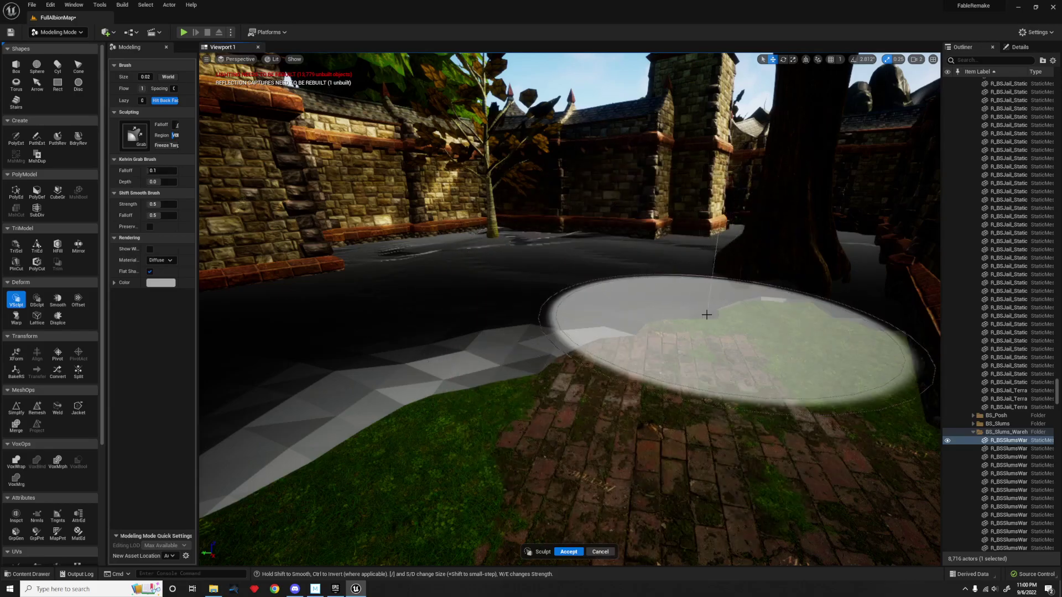
{"action": "right_click_drag", "start_coordinate": [776, 299], "coordinate": [791, 304]}
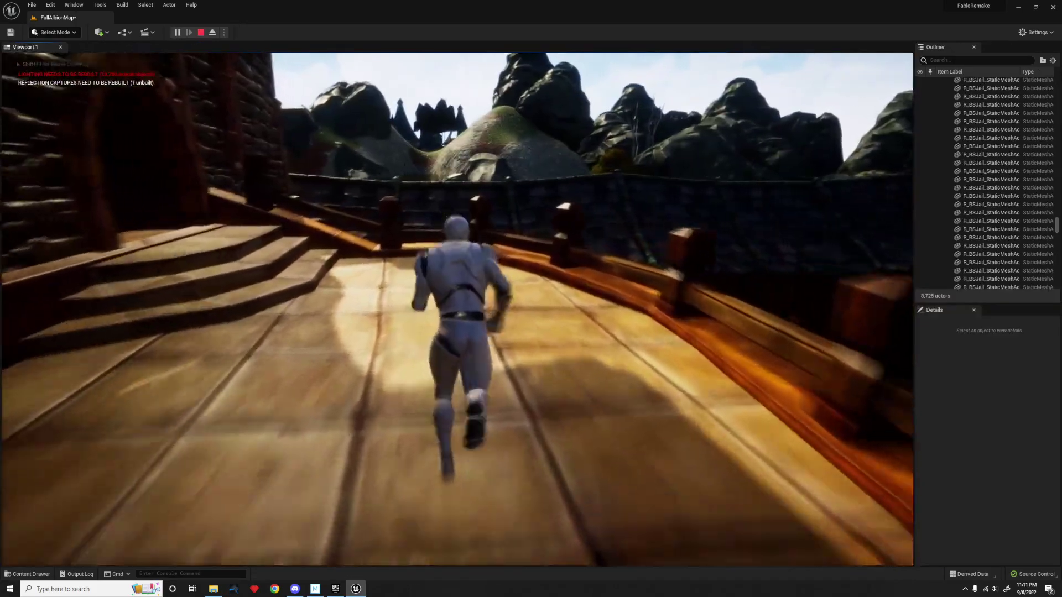
Run the mannequin along the raised stone walkway to check the region transition, and view the town walls from above.
{"action": "key", "text": "w"}
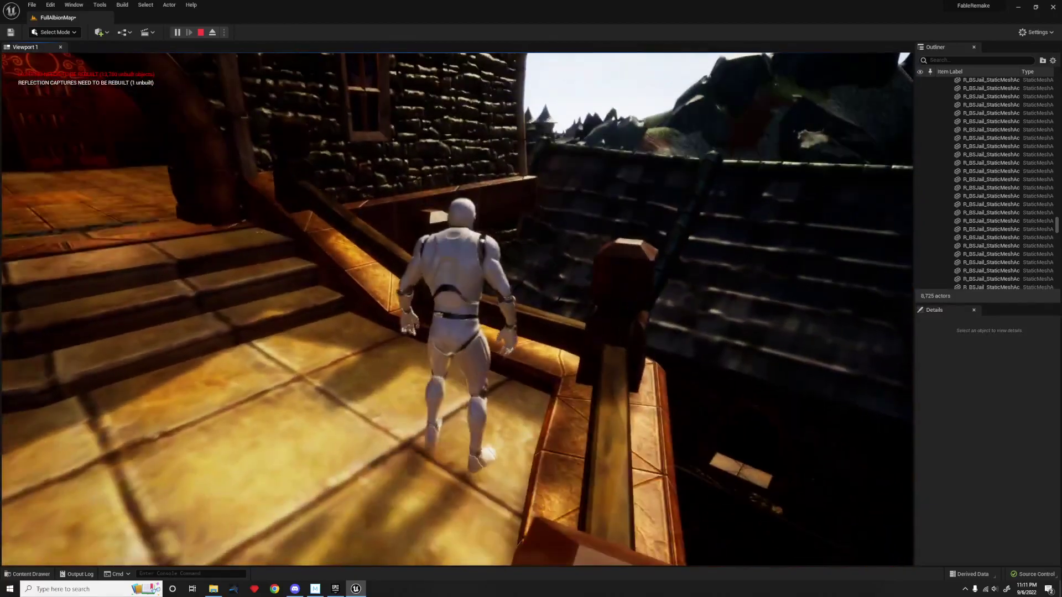
{"action": "key", "text": "d"}
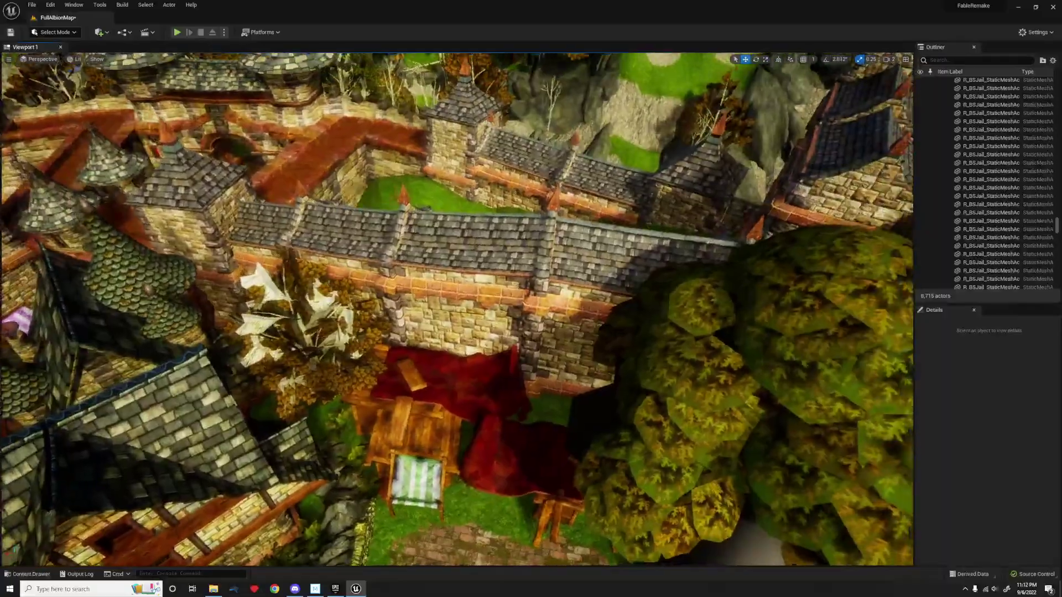
{"action": "mouse_move", "coordinate": [457, 309]}
{"action": "right_mouse_down"}
{"action": "mouse_move", "coordinate": [457, 215]}
{"action": "mouse_move", "coordinate": [454, 249]}
{"action": "mouse_move", "coordinate": [457, 221]}
{"action": "mouse_move", "coordinate": [426, 213]}
{"action": "mouse_move", "coordinate": [443, 199]}
{"action": "mouse_move", "coordinate": [515, 193]}
{"action": "mouse_move", "coordinate": [481, 182]}
{"action": "mouse_move", "coordinate": [457, 313]}
{"action": "mouse_move", "coordinate": [448, 302]}
{"action": "mouse_move", "coordinate": [464, 298]}
{"action": "right_mouse_up"}
{"action": "key", "text": "w"}
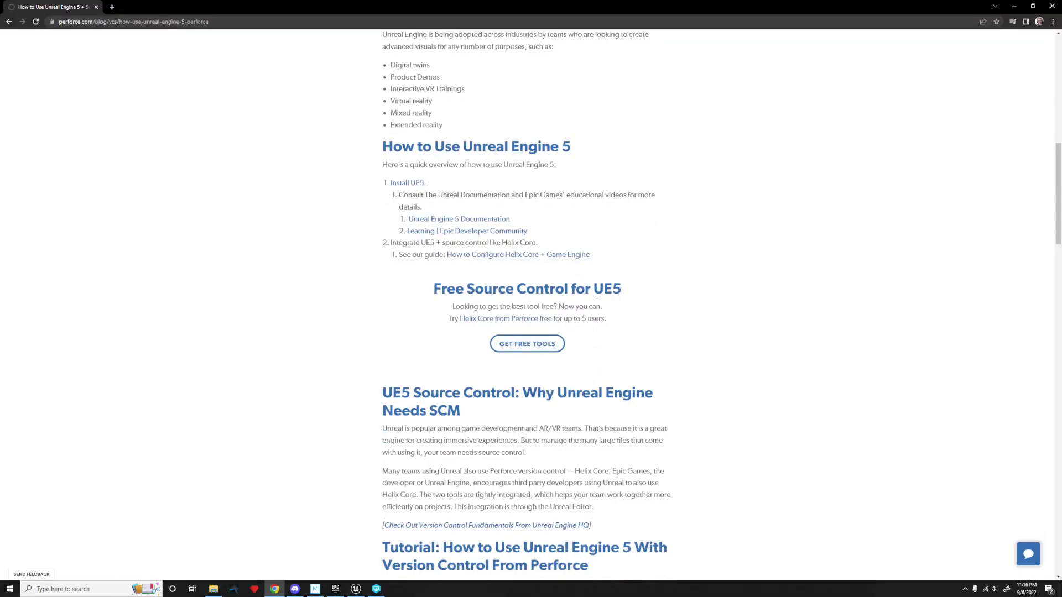
Read Perforce's Unreal Engine 5 article in the browser and look through the Helix Core product page it links to.
{"action": "scroll", "coordinate": [693, 331], "scroll_direction": "up", "scroll_amount": 5}
{"action": "left_click", "coordinate": [553, 137]}
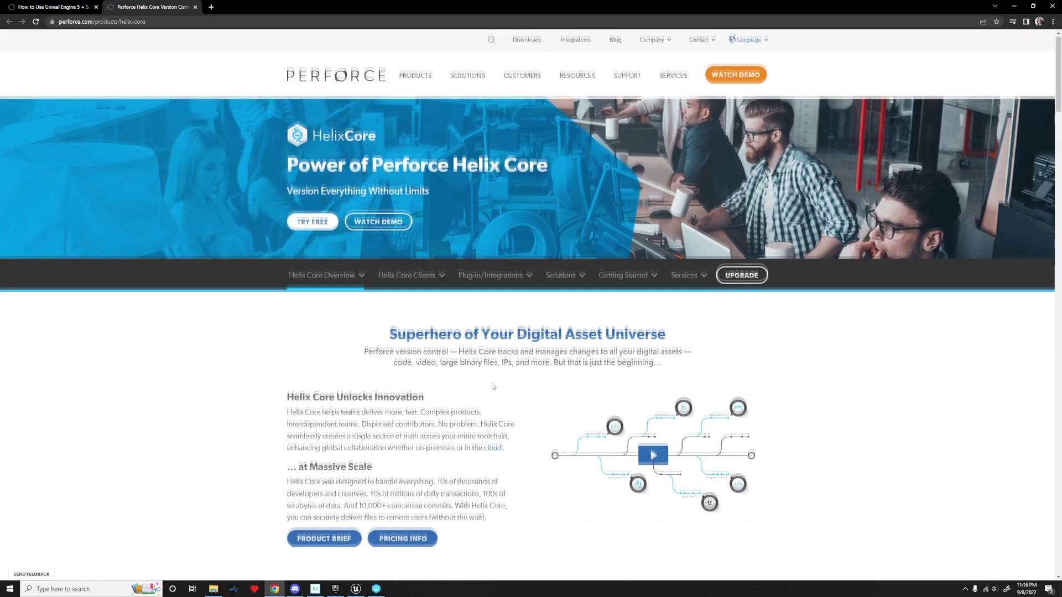
{"action": "scroll", "coordinate": [489, 388], "scroll_direction": "down", "scroll_amount": 2}
{"action": "scroll", "coordinate": [489, 386], "scroll_direction": "down", "scroll_amount": 3}
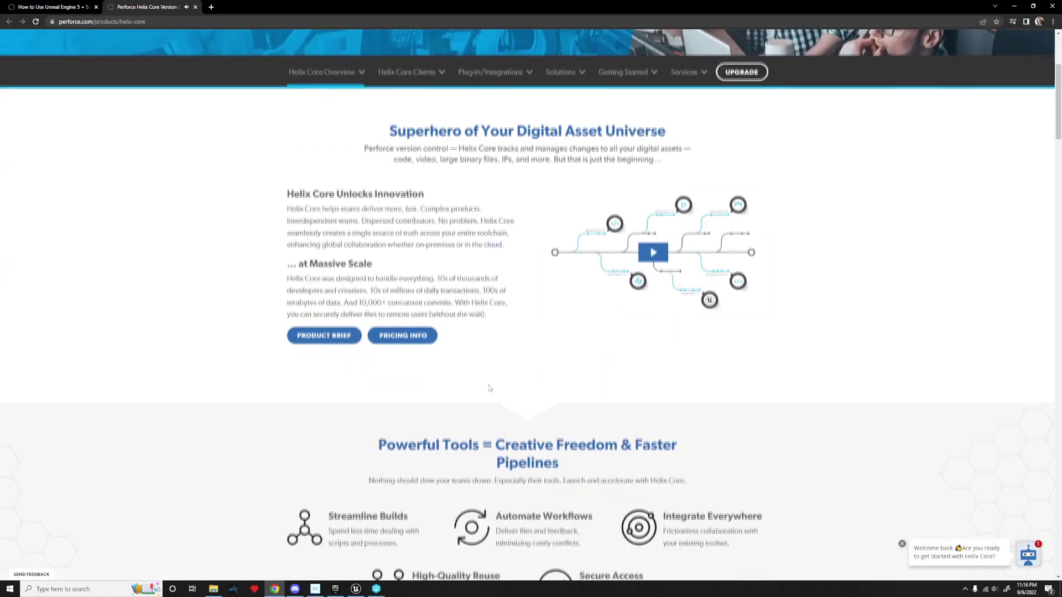
{"action": "left_click", "coordinate": [901, 543]}
{"action": "scroll", "coordinate": [665, 450], "scroll_direction": "down", "scroll_amount": 6}
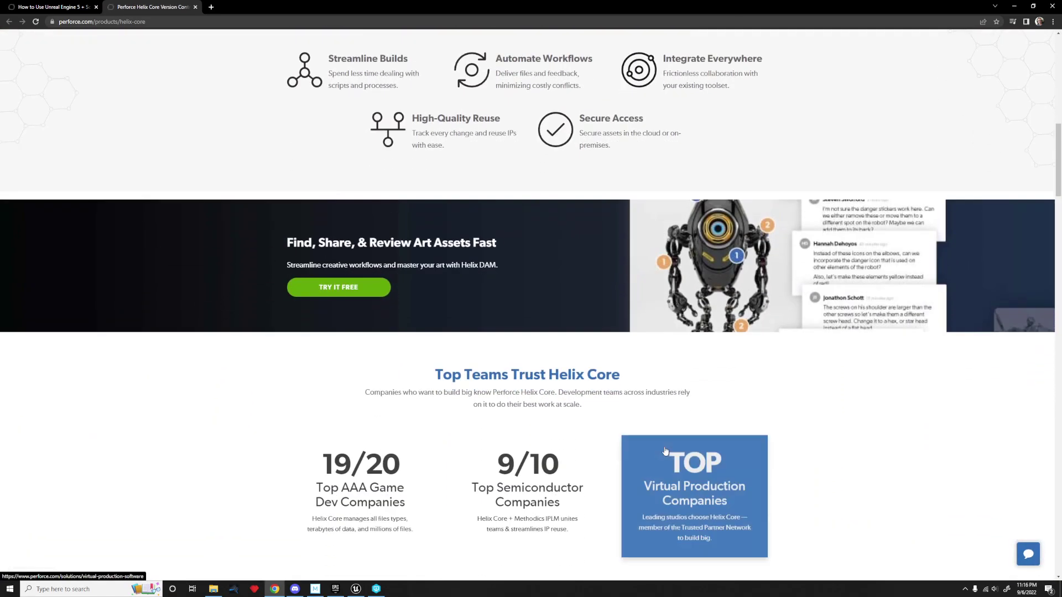
{"action": "scroll", "coordinate": [200, 474], "scroll_direction": "down", "scroll_amount": 2}
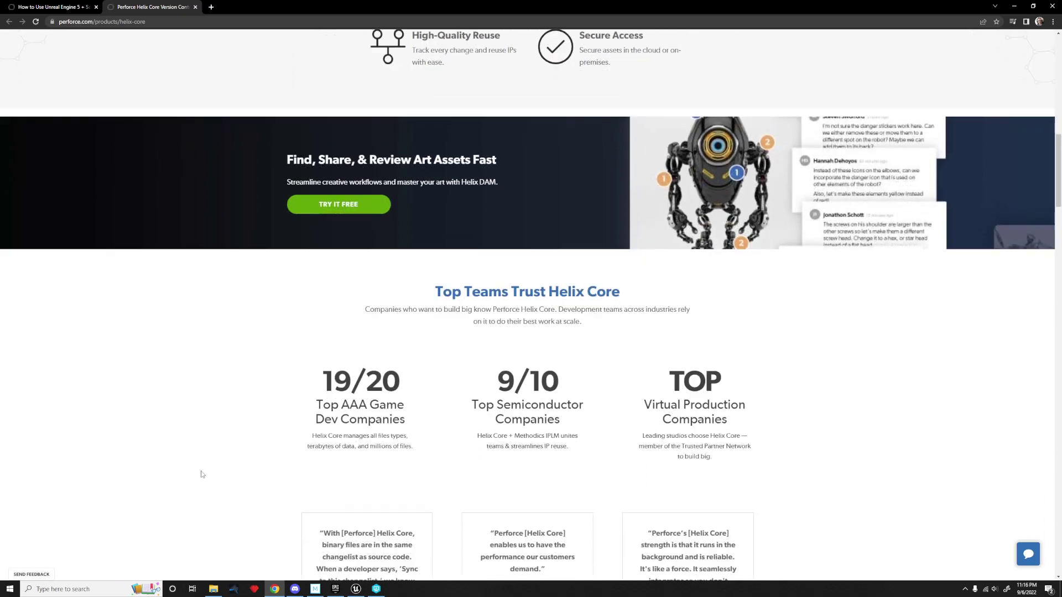
{"action": "scroll", "coordinate": [201, 474], "scroll_direction": "down", "scroll_amount": 2}
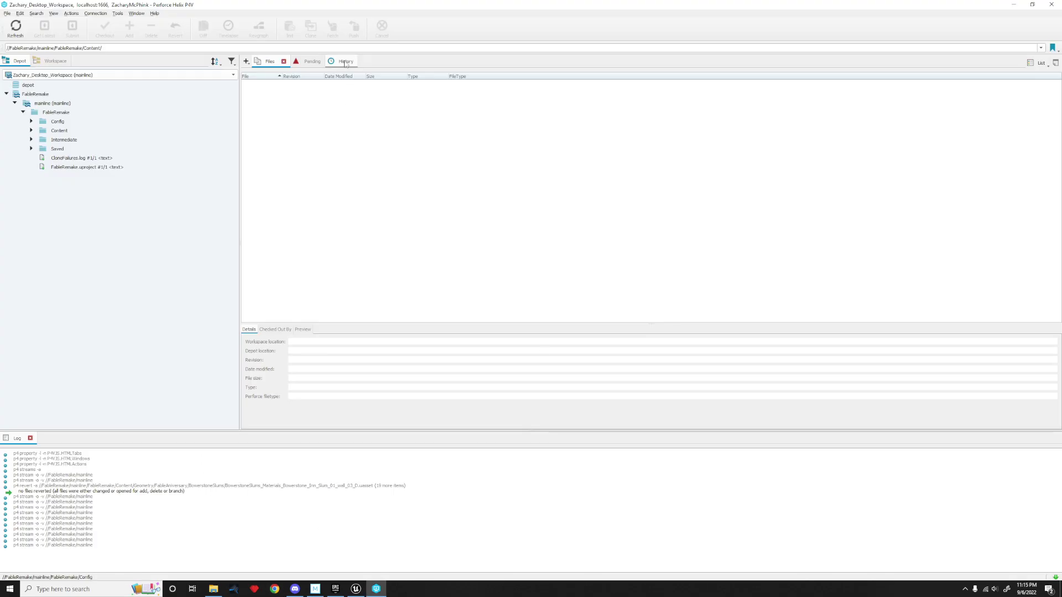
Show the submit history of the FableRemake Content folder in Perforce Helix P4V and review its earliest changelist descriptions.
{"action": "left_click", "coordinate": [344, 62]}
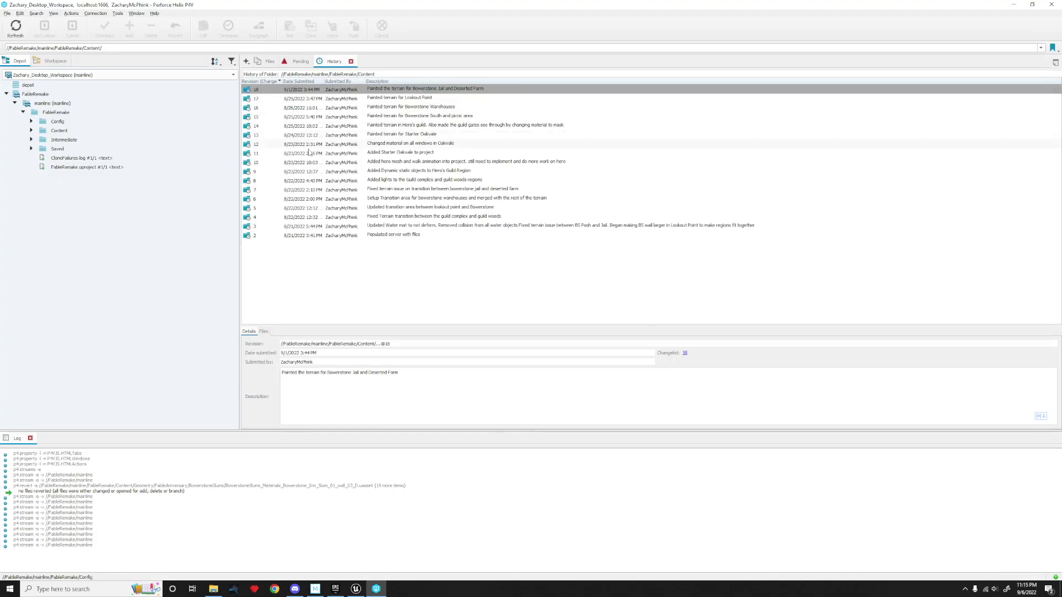
{"action": "left_click", "coordinate": [399, 236]}
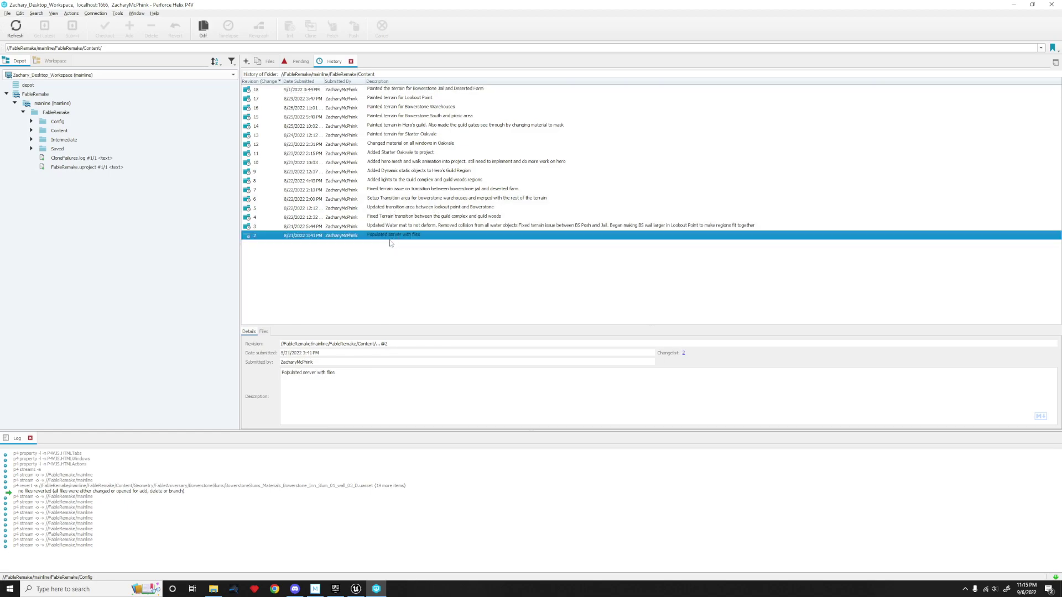
{"action": "left_click", "coordinate": [400, 227]}
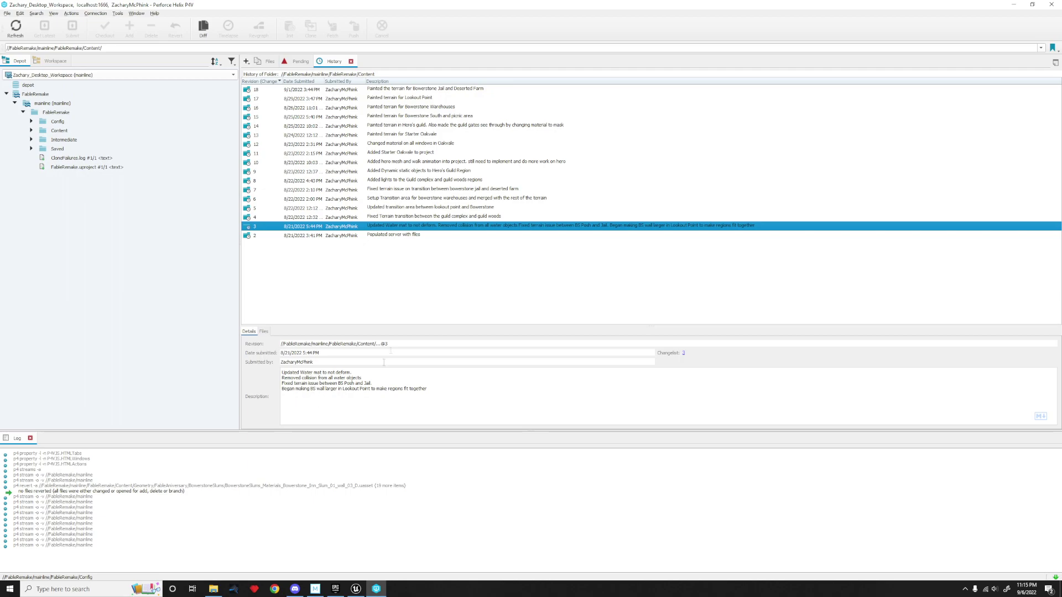
{"action": "left_click", "coordinate": [412, 217]}
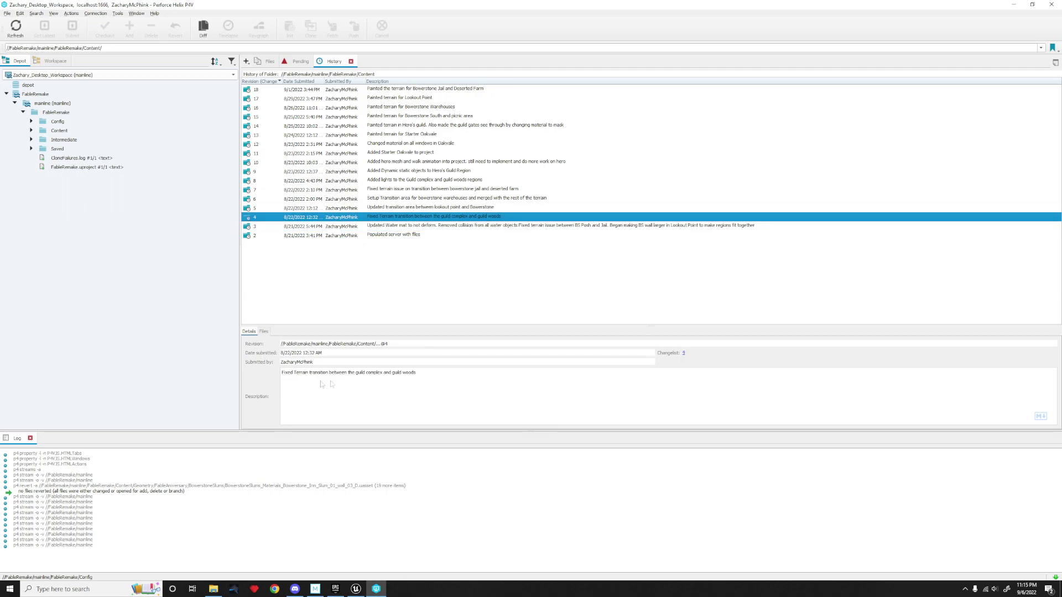
{"action": "left_click", "coordinate": [399, 182]}
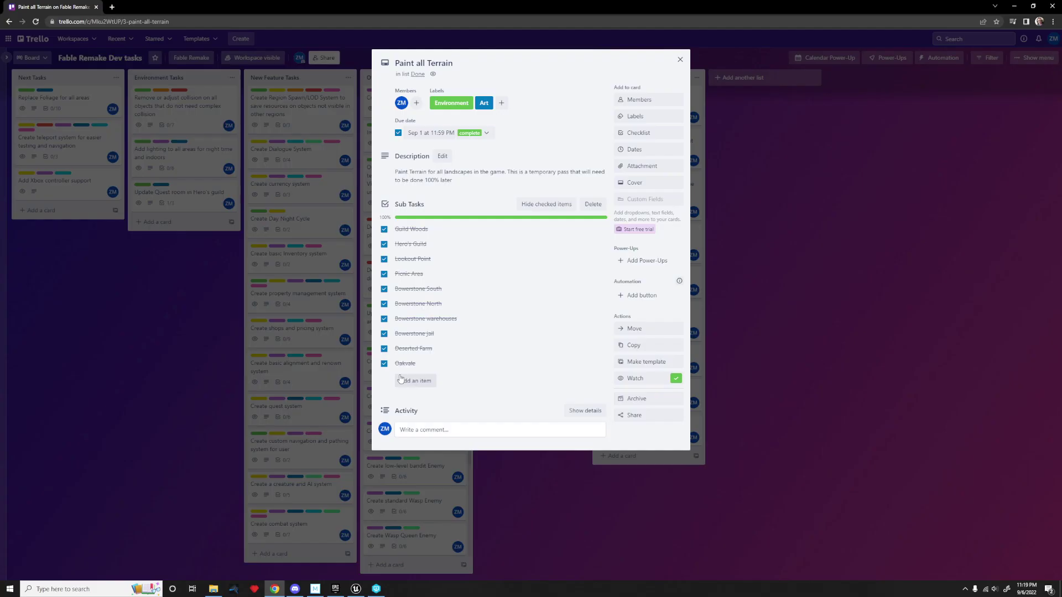
Review the Trello card on adding dynamic objects to every region, and play ANIM_CREATURE_GOBLIN_ATTACK_01 in the Unreal AnimSet Editor.
{"action": "left_click", "coordinate": [161, 348]}
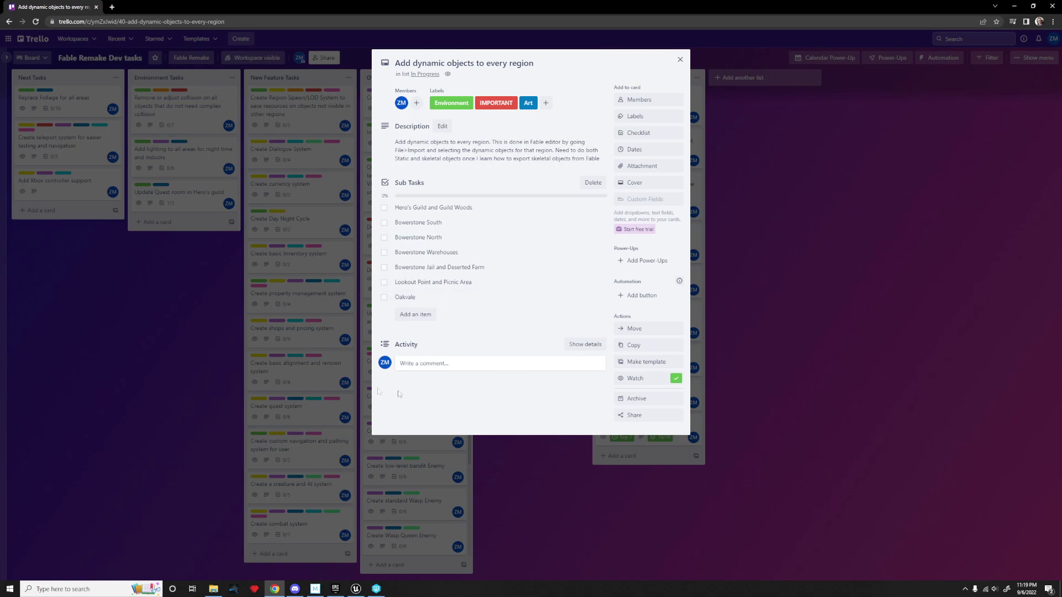
{"action": "left_click", "coordinate": [153, 362]}
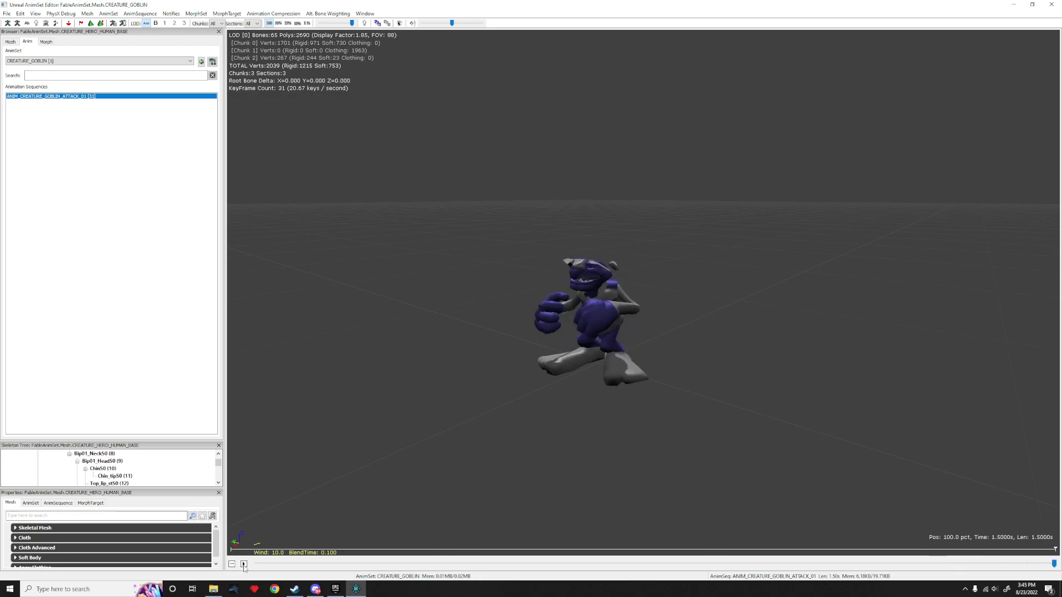
{"action": "left_click", "coordinate": [244, 564]}
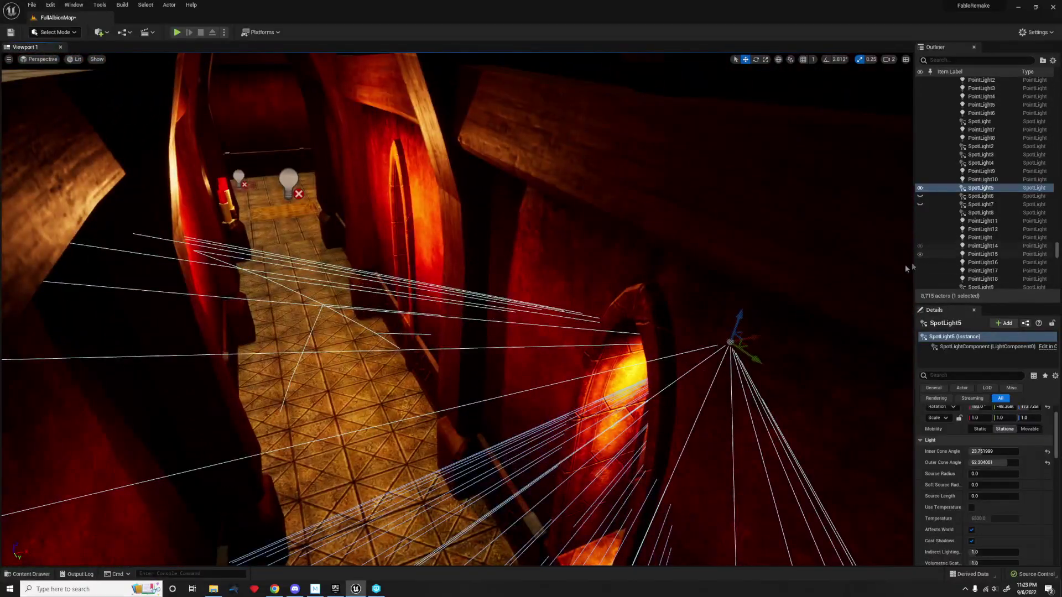
Duplicate the spotlight behind the guild corridor window in Unreal Engine, and shift a spotlight beside the window in MazeQuarters along its axis.
{"action": "left_click", "coordinate": [753, 356]}
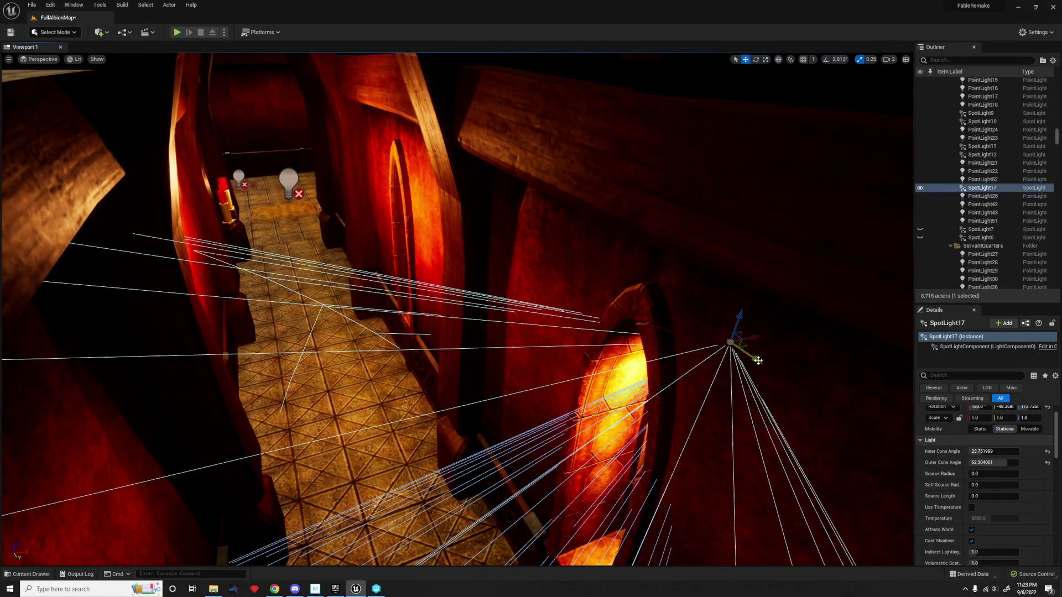
{"action": "left_click_drag", "start_coordinate": [758, 360], "coordinate": [520, 177], "text": "alt"}
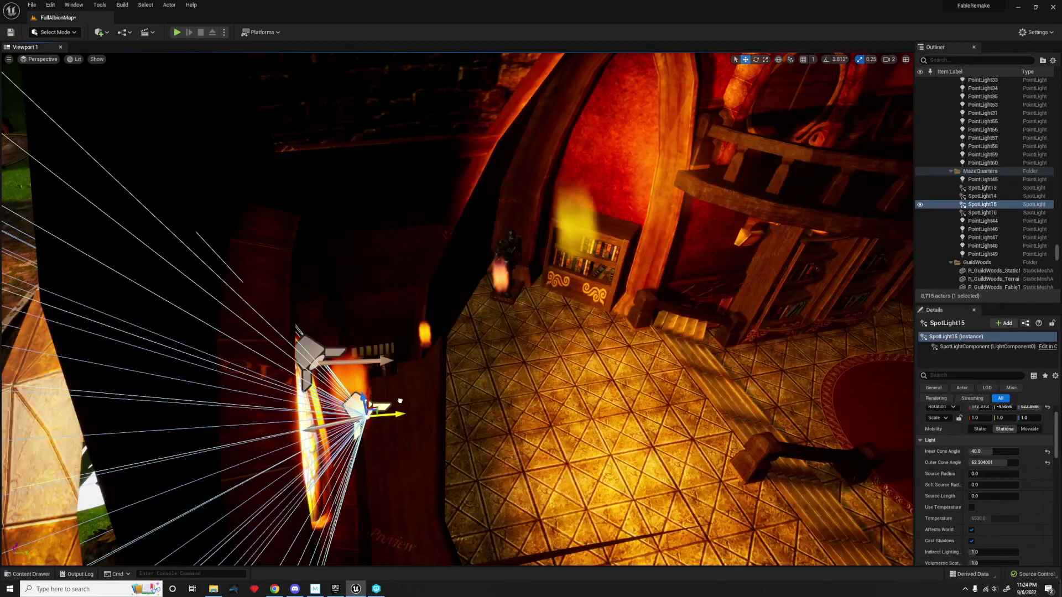
{"action": "left_click_drag", "start_coordinate": [396, 401], "coordinate": [461, 400]}
{"action": "right_click_drag", "start_coordinate": [461, 400], "coordinate": [398, 349]}
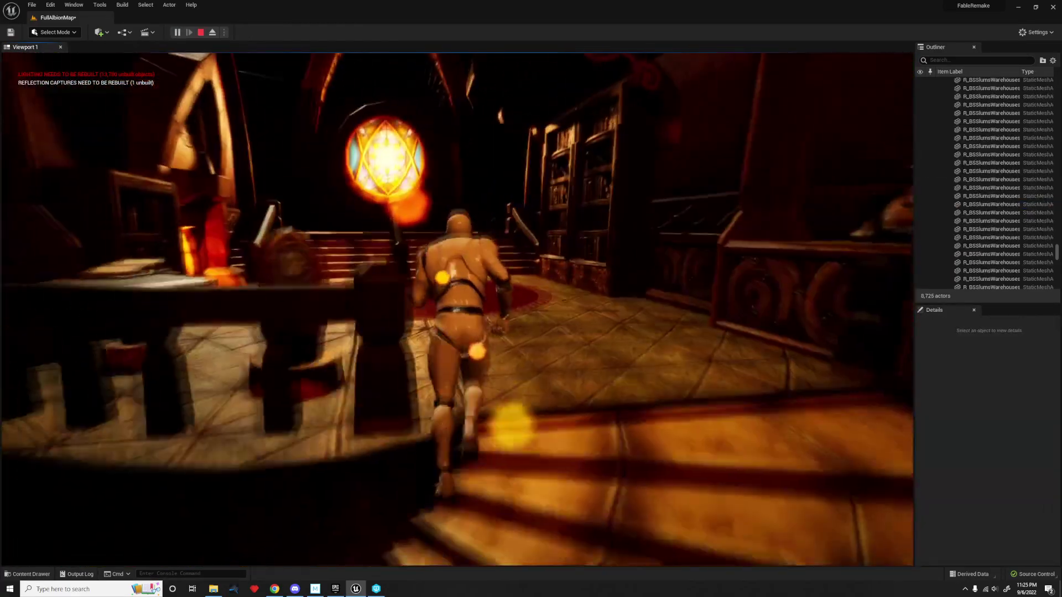
Run the mannequin around Maze's quarters to inspect the window, fireplace and floor lighting.
{"action": "key", "text": "w"}
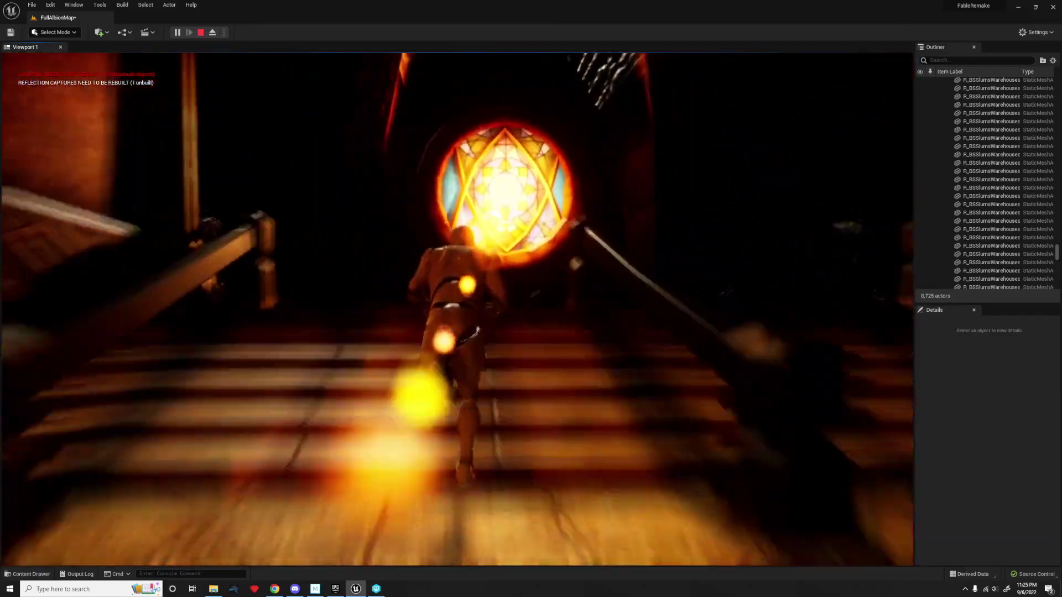
{"action": "key", "text": "w"}
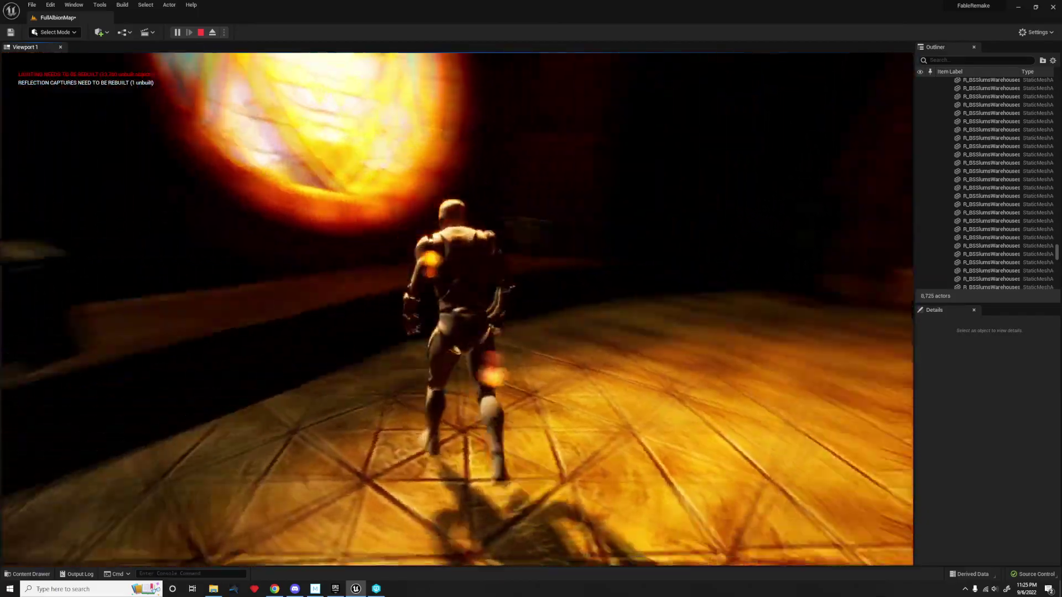
{"action": "key", "text": "w"}
{"action": "key", "text": "w"}
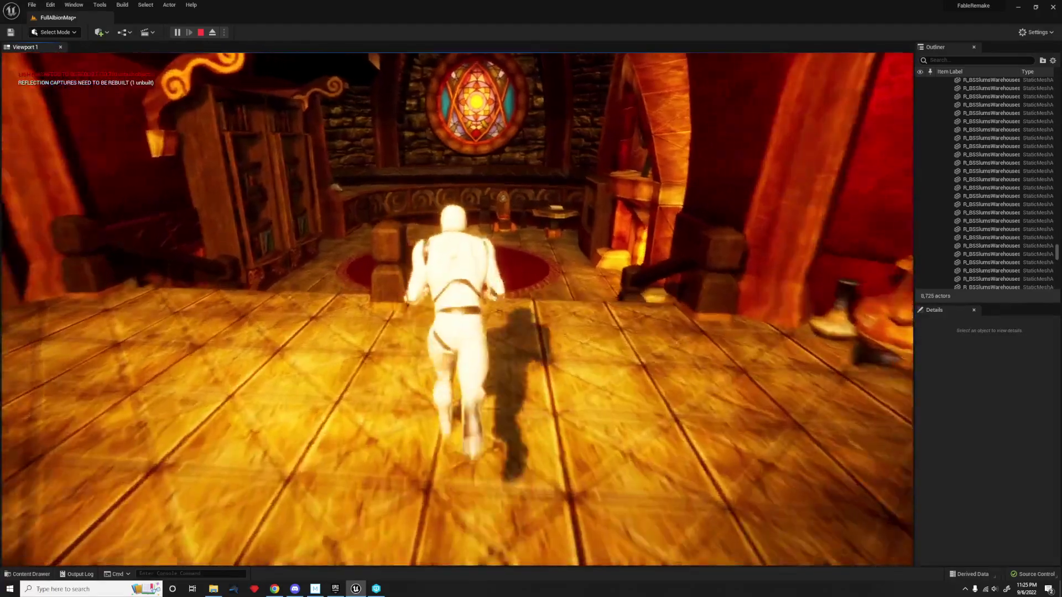
{"action": "key", "text": "s"}
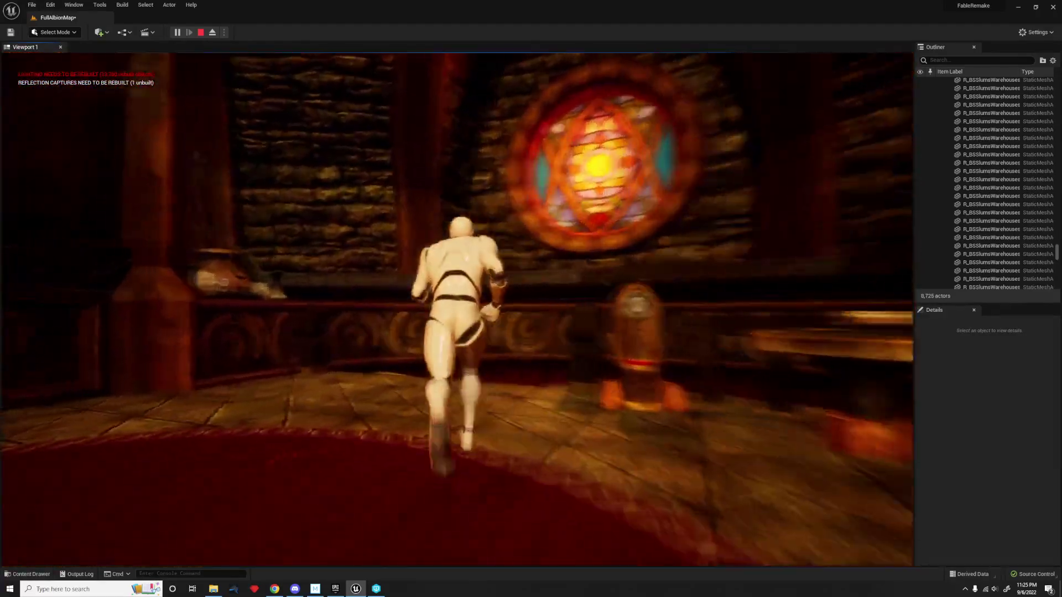
{"action": "key", "text": "w"}
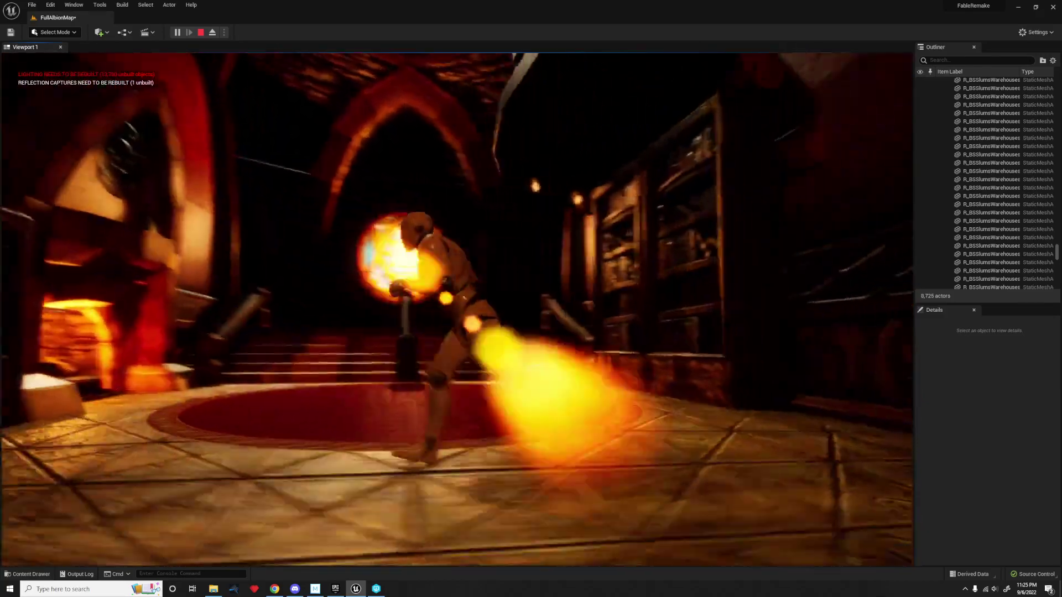
{"action": "key", "text": "d"}
{"action": "key", "text": "s"}
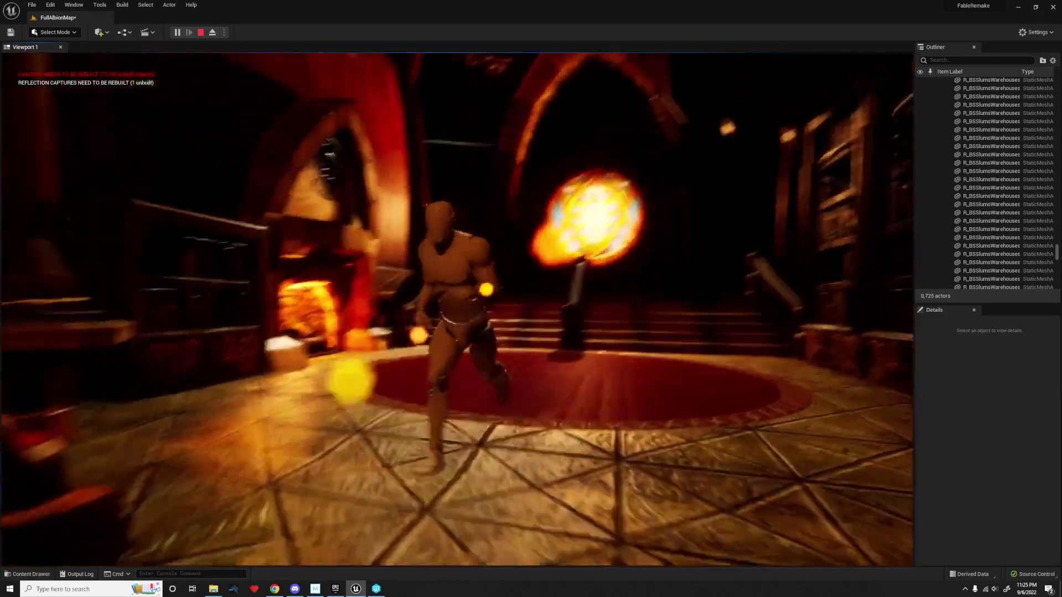
{"action": "key", "text": "w"}
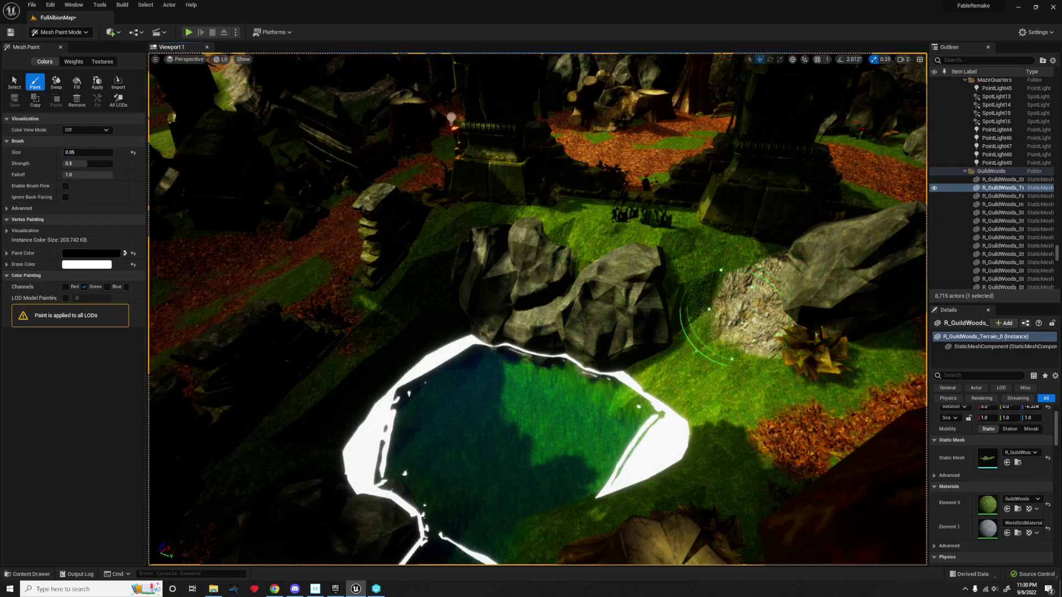
Vertex-paint rock texture onto R_GuildWoods_Terrain_0 around the pond and its boulders, using black on the Green channel with a 0.05 brush.
{"action": "left_click_drag", "start_coordinate": [612, 286], "coordinate": [550, 316]}
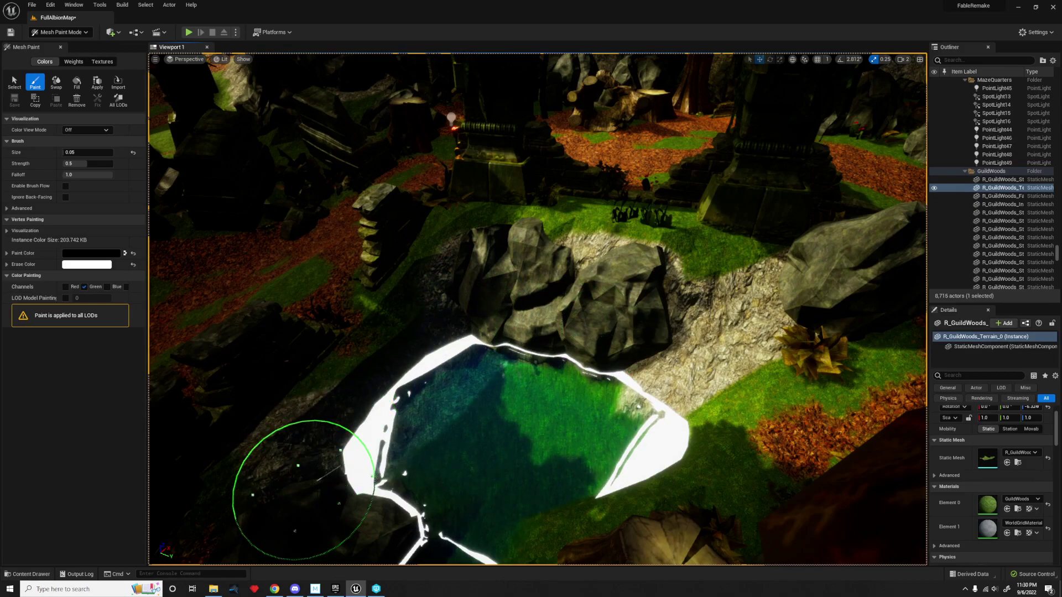
{"action": "right_click_drag", "start_coordinate": [310, 520], "coordinate": [222, 539]}
{"action": "right_click_drag", "start_coordinate": [609, 339], "coordinate": [541, 405]}
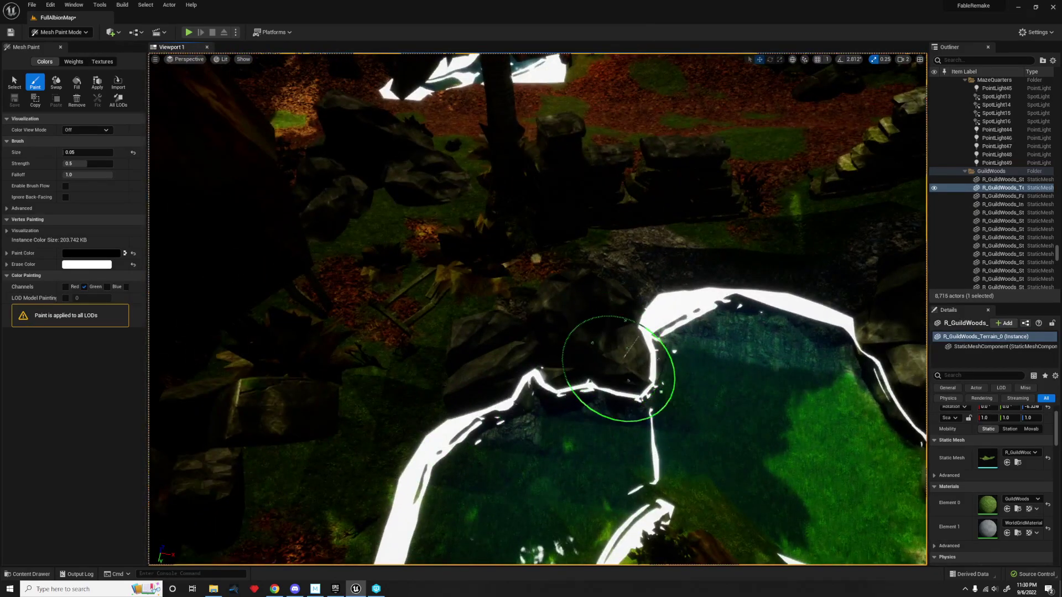
{"action": "left_click_drag", "start_coordinate": [503, 395], "coordinate": [482, 389]}
{"action": "mouse_move", "coordinate": [515, 403]}
{"action": "right_mouse_down"}
{"action": "mouse_move", "coordinate": [652, 398]}
{"action": "mouse_move", "coordinate": [609, 376]}
{"action": "mouse_move", "coordinate": [607, 348]}
{"action": "right_mouse_up"}
{"action": "left_click_drag", "start_coordinate": [474, 379], "coordinate": [513, 371]}
{"action": "right_click_drag", "start_coordinate": [576, 345], "coordinate": [648, 303]}
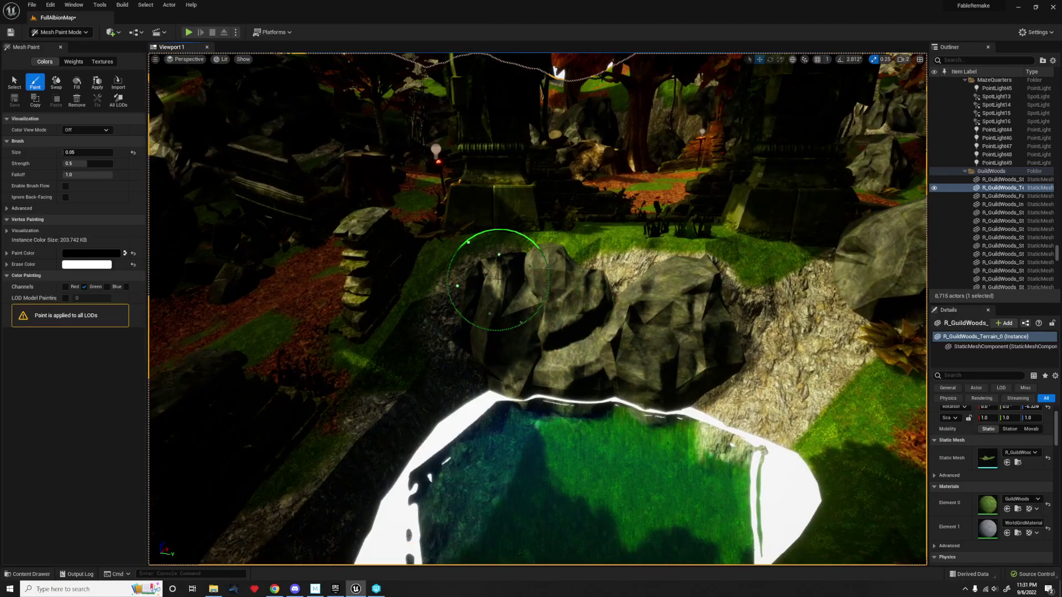
{"action": "left_click_drag", "start_coordinate": [501, 284], "coordinate": [721, 300]}
{"action": "right_click_drag", "start_coordinate": [715, 302], "coordinate": [593, 387]}
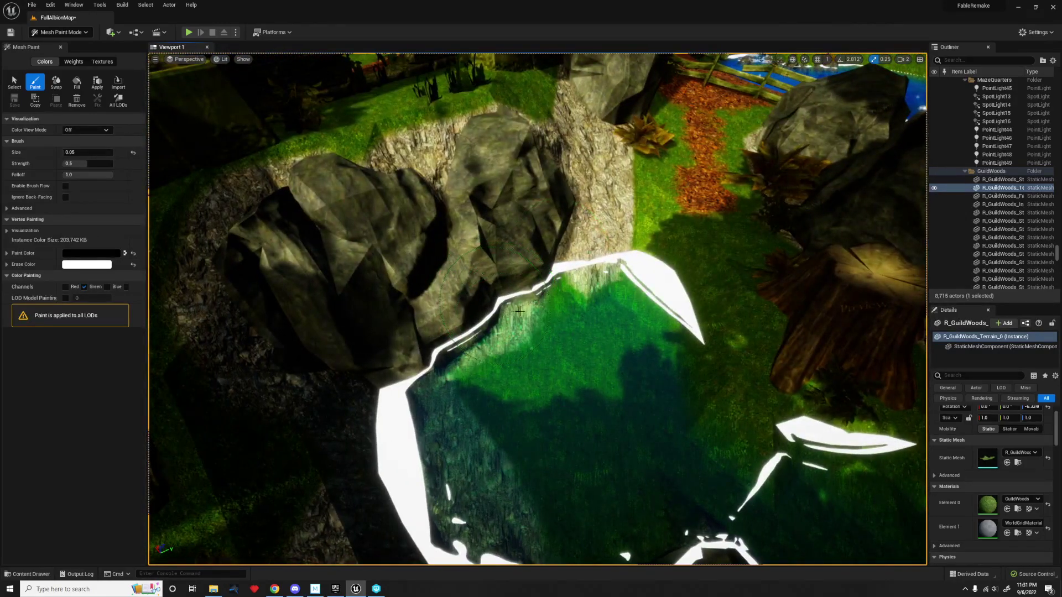
{"action": "right_click_drag", "start_coordinate": [508, 291], "coordinate": [507, 239]}
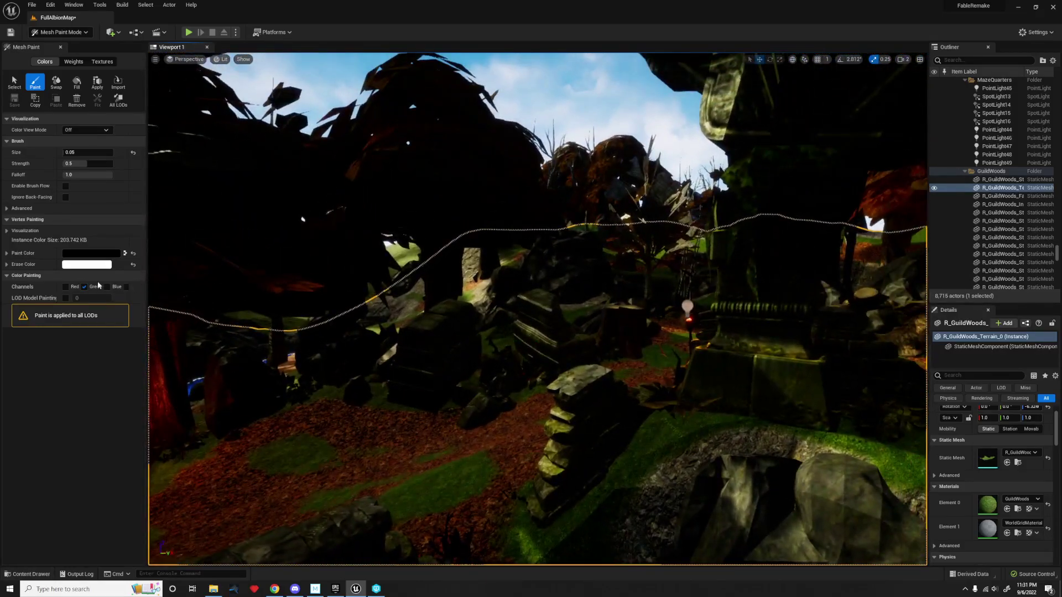
Switch vertex painting on R_GuildWoods_Terrain_0 to the Red channel and position the brush beside the pond's stone pillar.
{"action": "left_click", "coordinate": [65, 287]}
{"action": "mouse_move", "coordinate": [479, 349]}
{"action": "right_mouse_down"}
{"action": "mouse_move", "coordinate": [496, 364]}
{"action": "mouse_move", "coordinate": [488, 370]}
{"action": "right_mouse_up"}
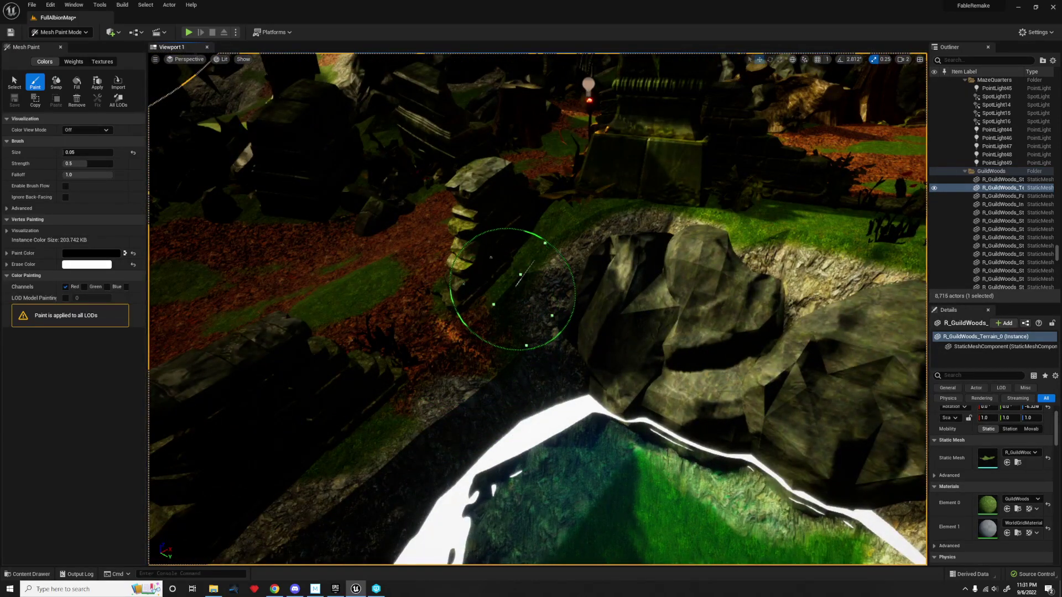
{"action": "right_click_drag", "start_coordinate": [513, 289], "coordinate": [510, 358]}
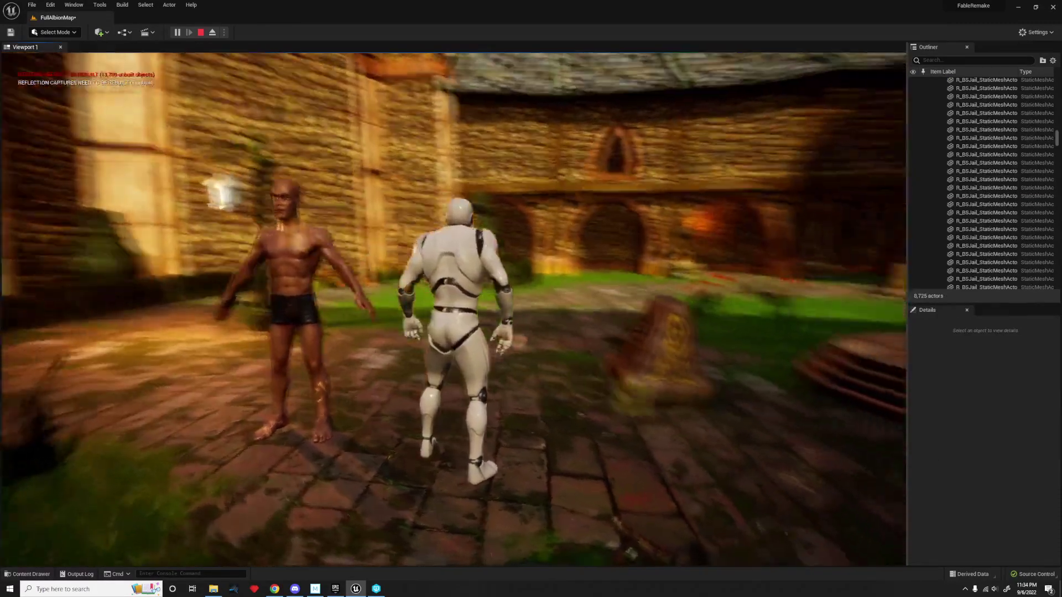
Run the mannequin around the hero character model in the guild courtyard to compare the two.
{"action": "key", "text": "w"}
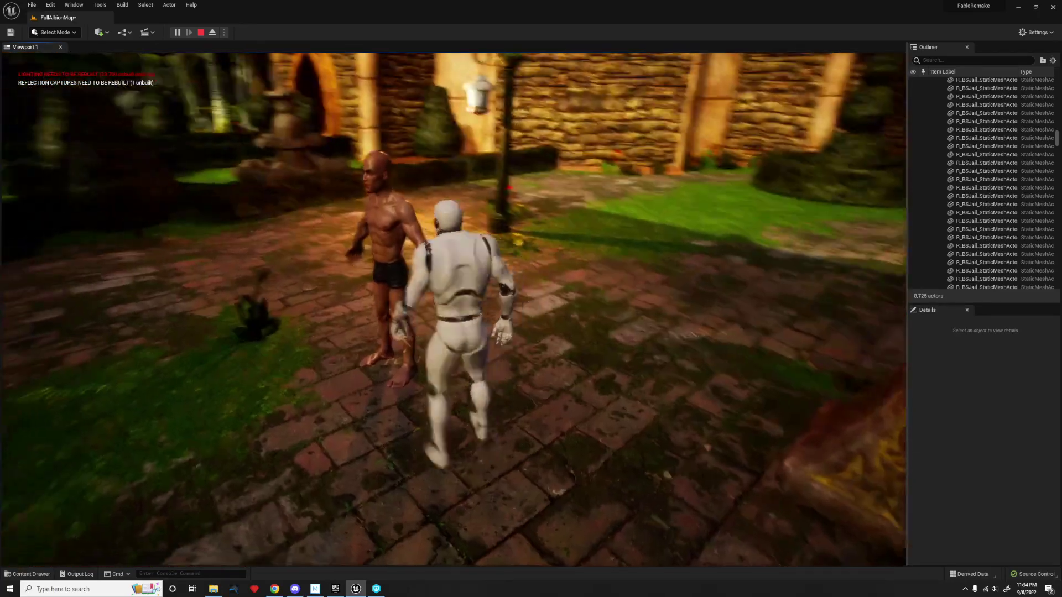
{"action": "key", "text": "a"}
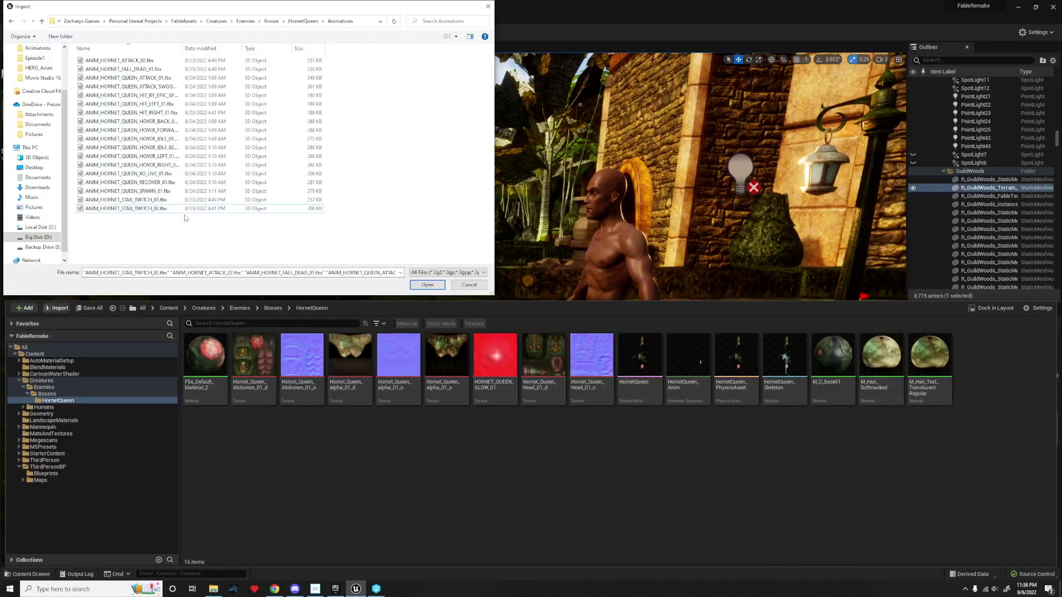
Choose all the hornet FBX animations, from ANIM_HORNET_ATTACK_02 to ANIM_HORNET_STAB_TWITCH_02, for import into the HornetQueen folder.
{"action": "left_click", "coordinate": [126, 208]}
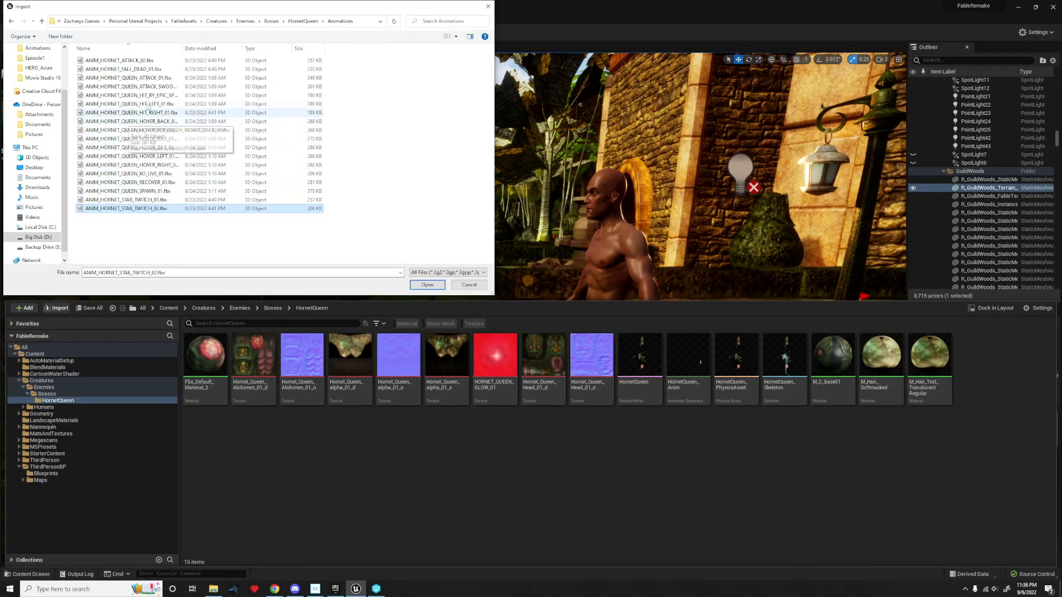
{"action": "left_click", "coordinate": [127, 61], "text": "shift"}
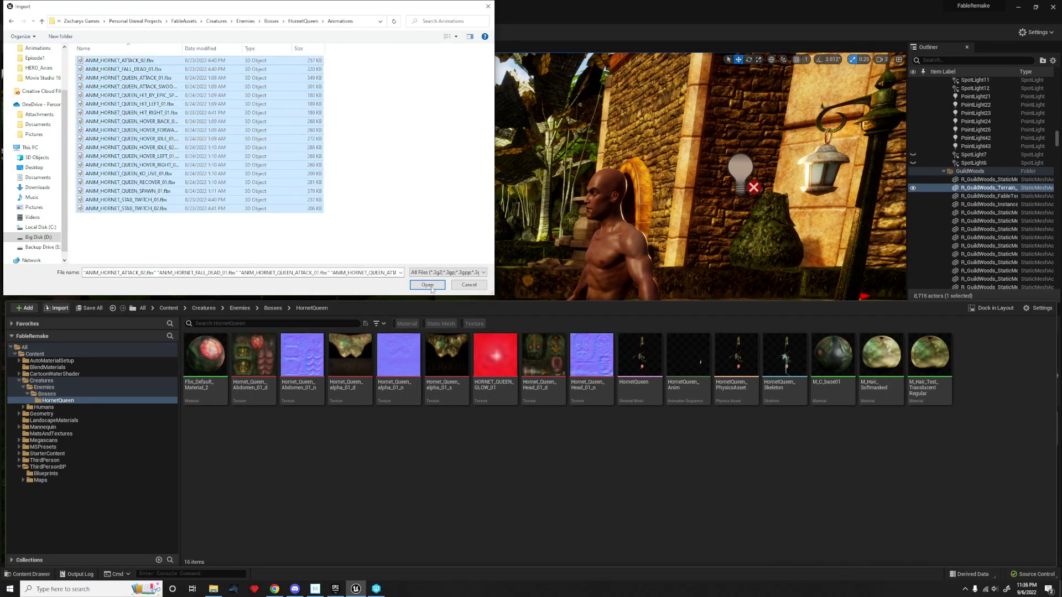
{"action": "left_click", "coordinate": [430, 287]}
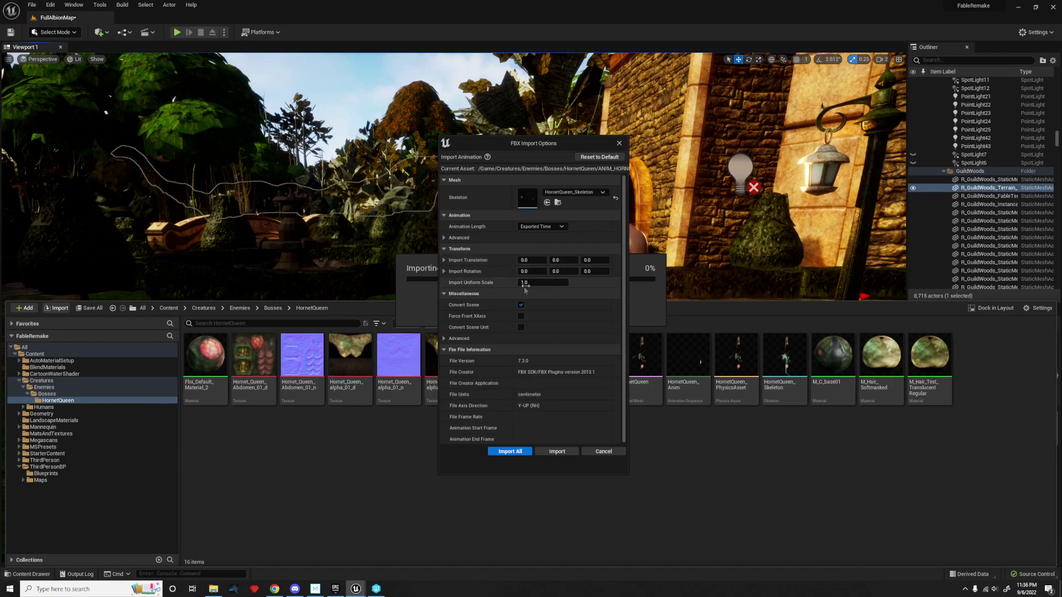
Try to import all the chosen hornet animations with the same settings, using HornetQueen_Skeleton as the skeleton.
{"action": "left_click", "coordinate": [575, 195]}
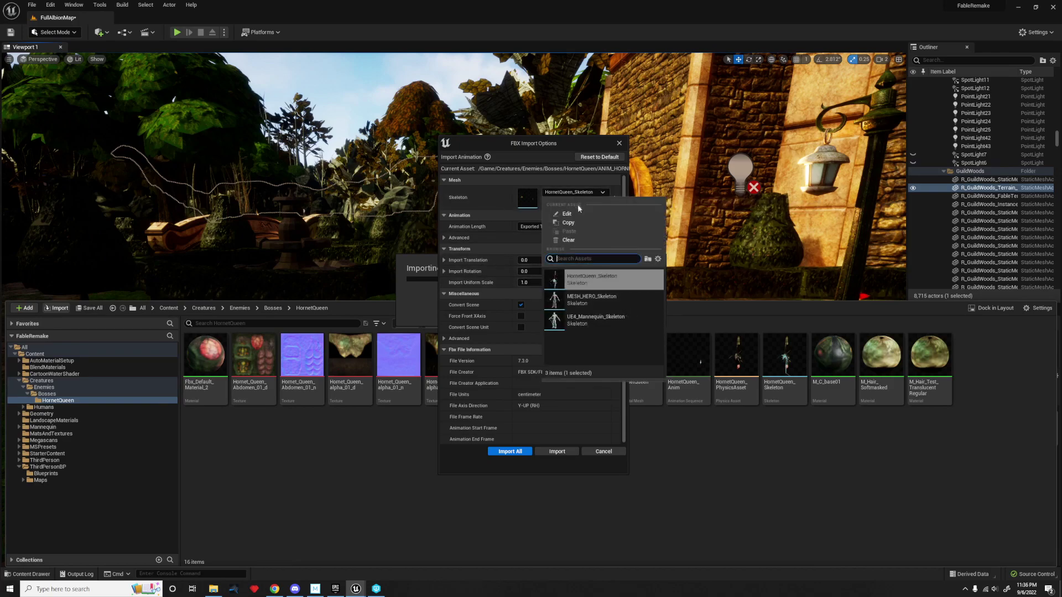
{"action": "left_click", "coordinate": [603, 279]}
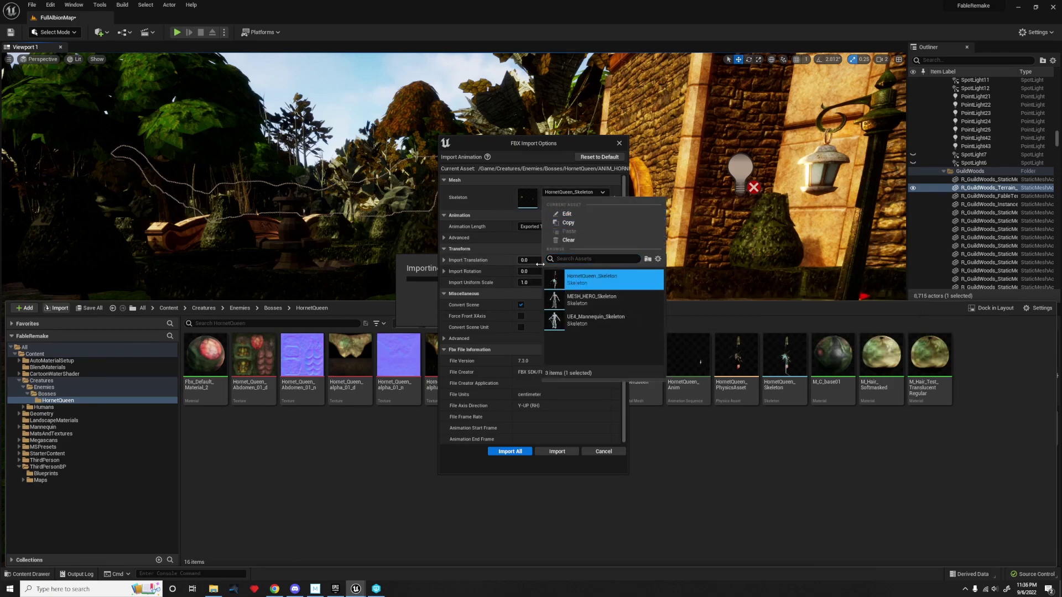
{"action": "left_click", "coordinate": [540, 263]}
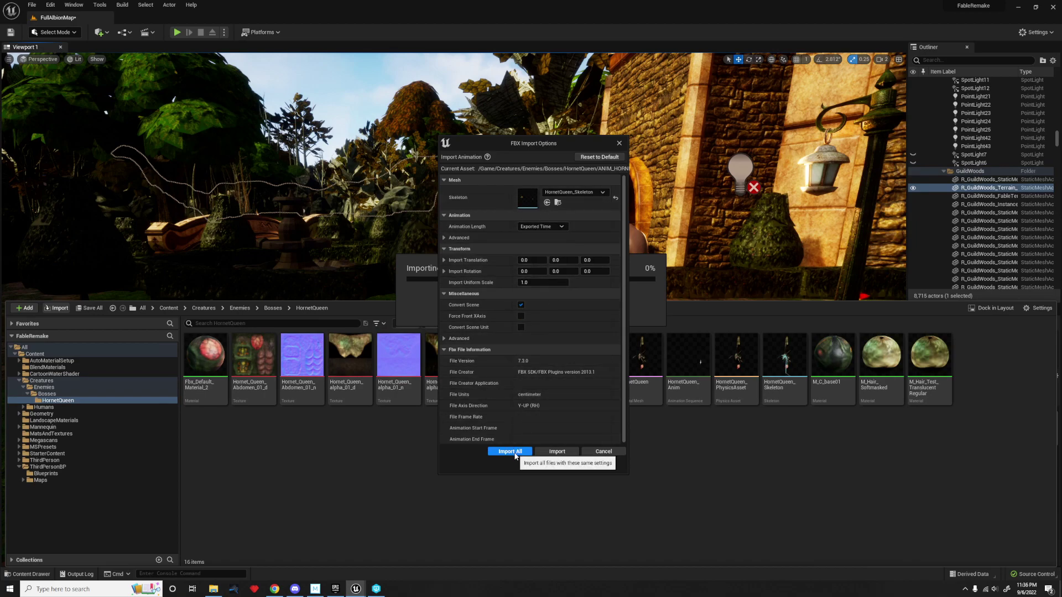
{"action": "left_click", "coordinate": [513, 451]}
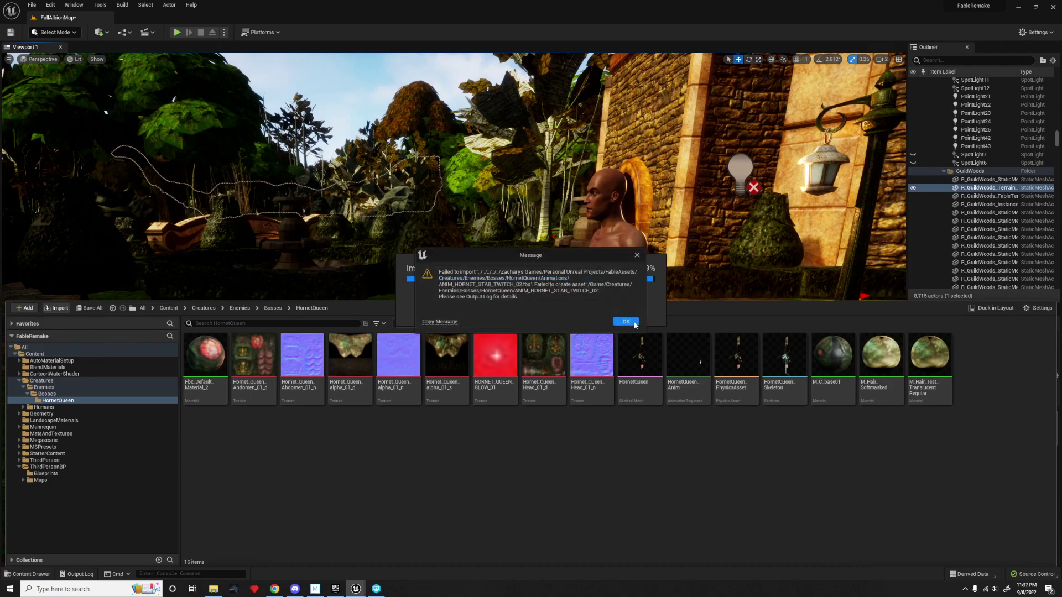
{"action": "left_click", "coordinate": [627, 322]}
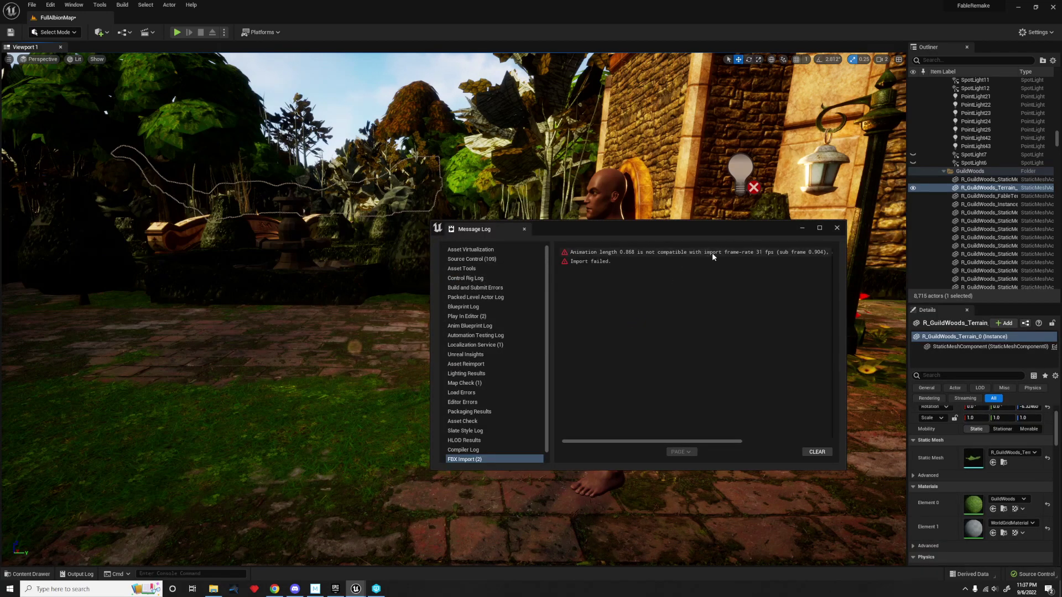
Examine the FBX import errors in the Message Log.
{"action": "left_click", "coordinate": [745, 255]}
{"action": "left_click_drag", "start_coordinate": [747, 238], "coordinate": [475, 183]}
{"action": "left_click_drag", "start_coordinate": [575, 230], "coordinate": [832, 231]}
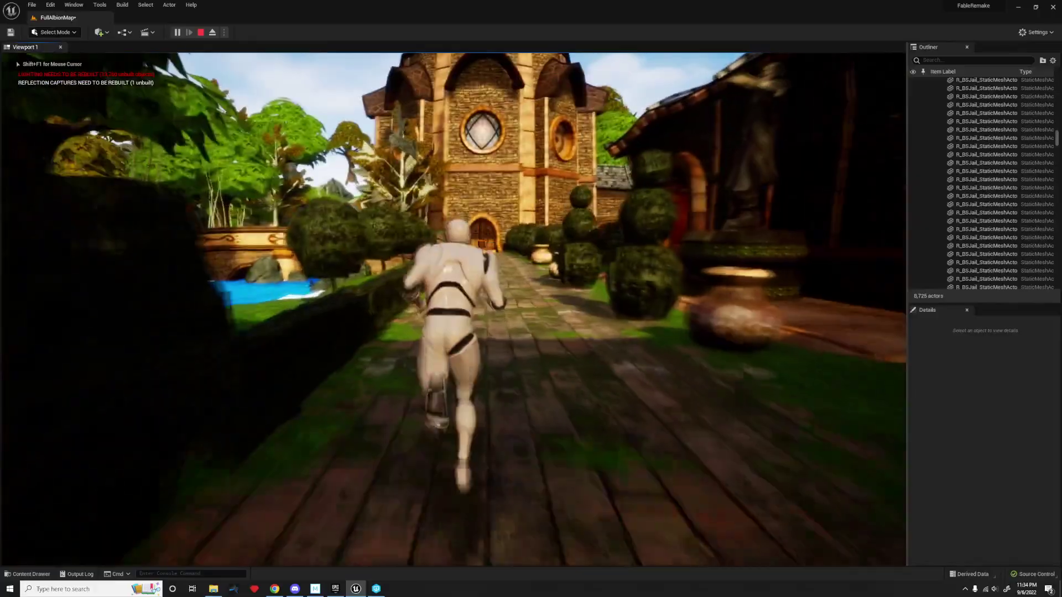
{"action": "key", "text": "w"}
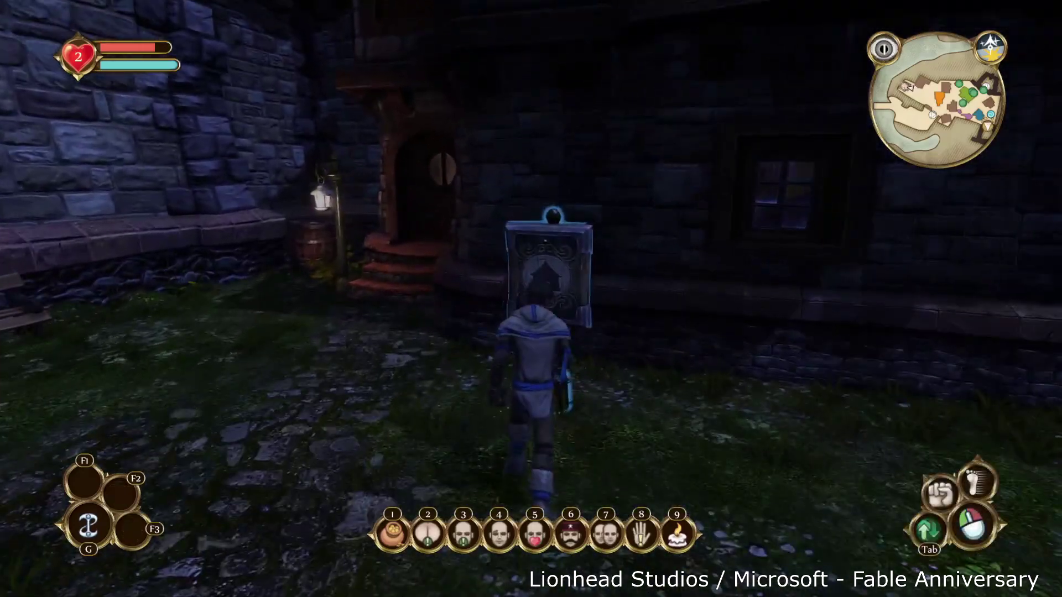
{"action": "key", "text": "Tab"}
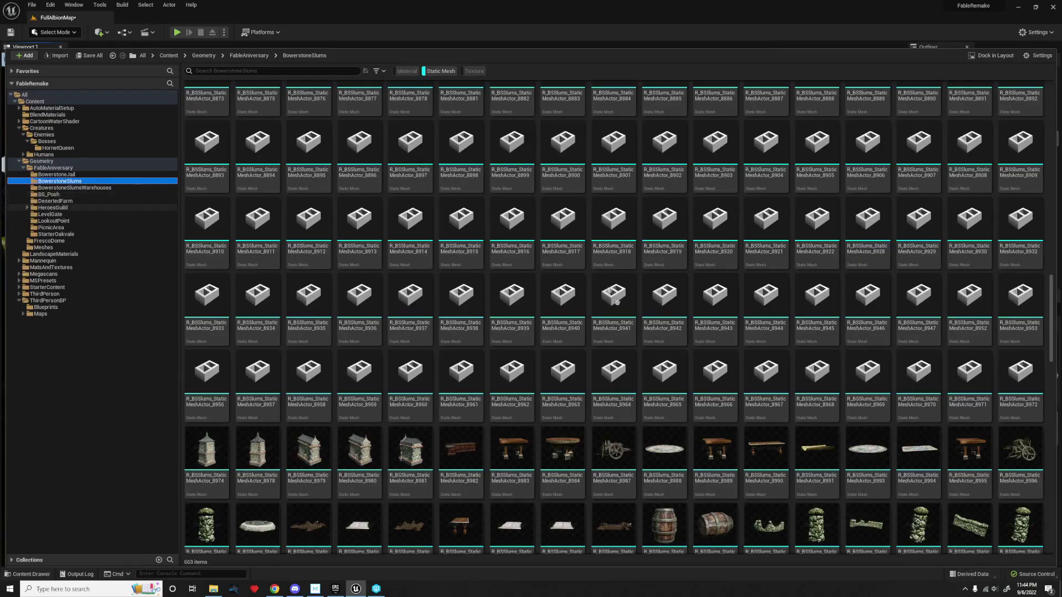
Browse the static meshes in the BowerstoneSlums and PicnicArea geometry folders to examine the repeated props, rocks and plants.
{"action": "scroll", "coordinate": [296, 190], "scroll_direction": "down", "scroll_amount": 3}
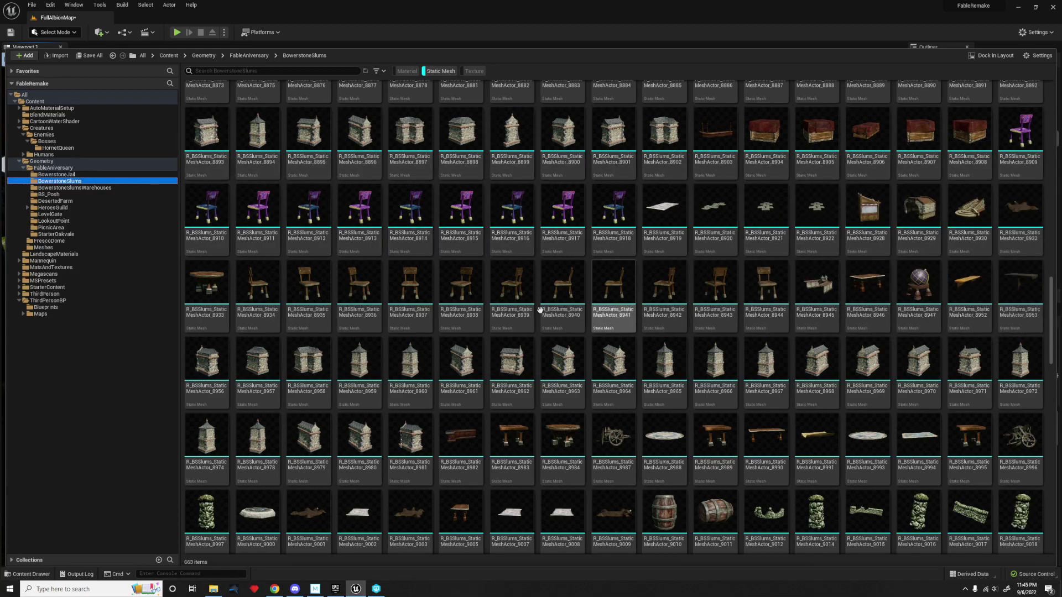
{"action": "scroll", "coordinate": [498, 315], "scroll_direction": "down", "scroll_amount": 1}
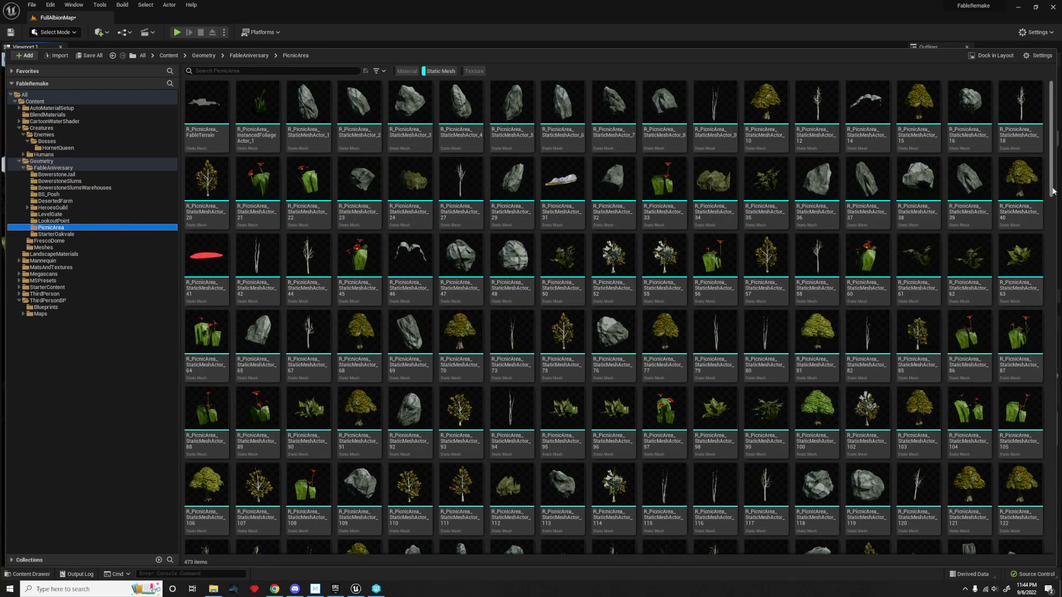
{"action": "scroll", "coordinate": [1052, 192], "scroll_direction": "down", "scroll_amount": 5}
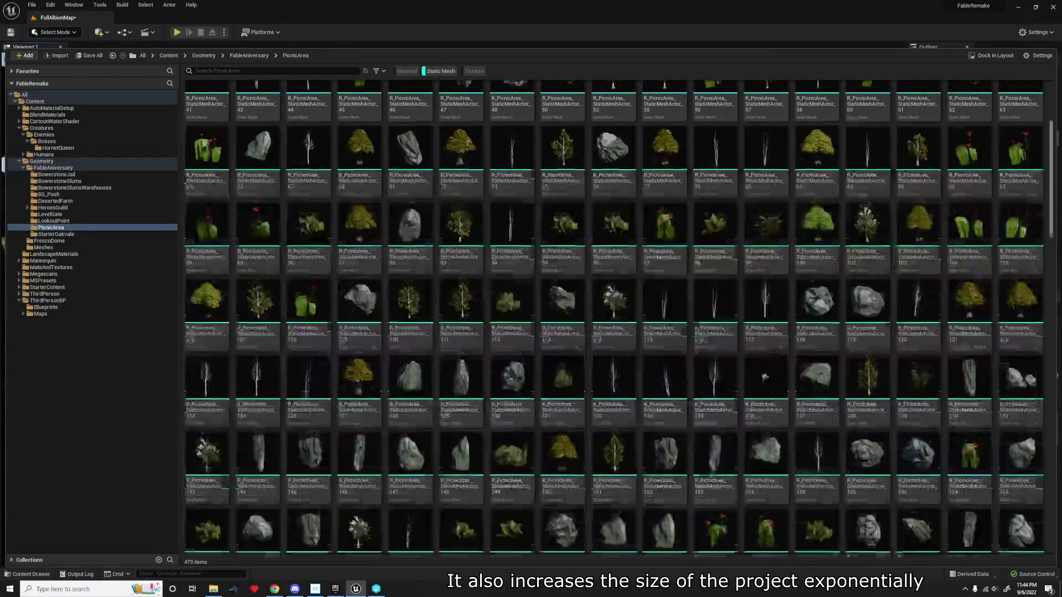
{"action": "scroll", "coordinate": [614, 315], "scroll_direction": "down", "scroll_amount": 8}
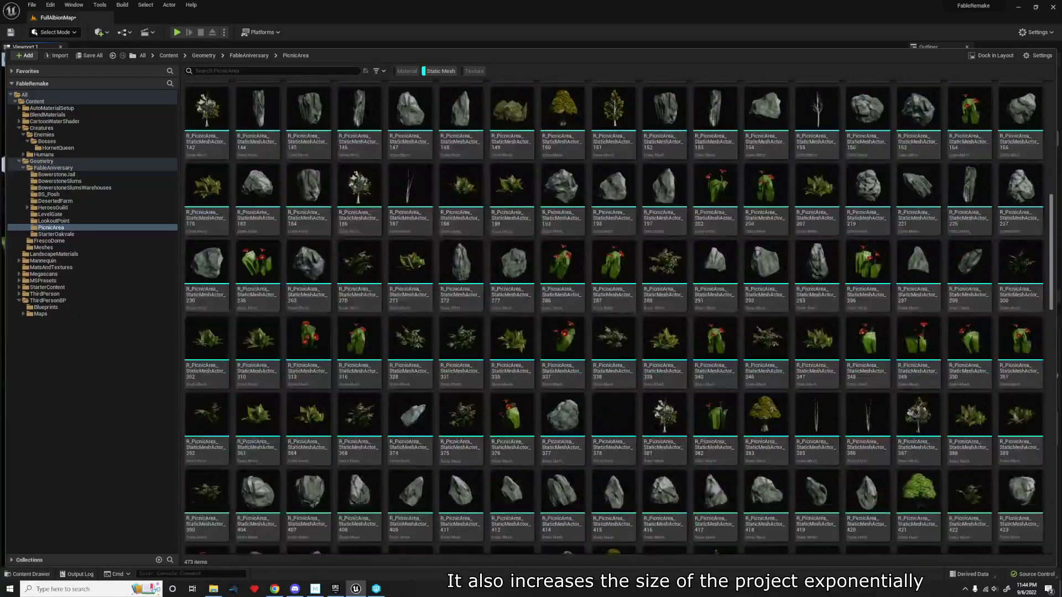
{"action": "scroll", "coordinate": [1032, 409], "scroll_direction": "down", "scroll_amount": 11}
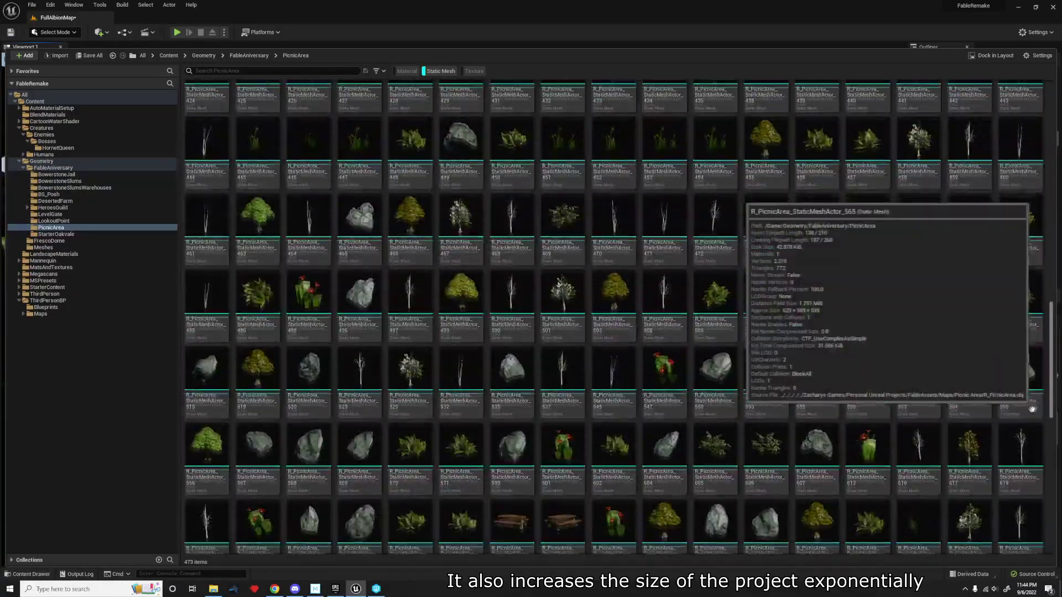
{"action": "scroll", "coordinate": [499, 479], "scroll_direction": "down", "scroll_amount": 4}
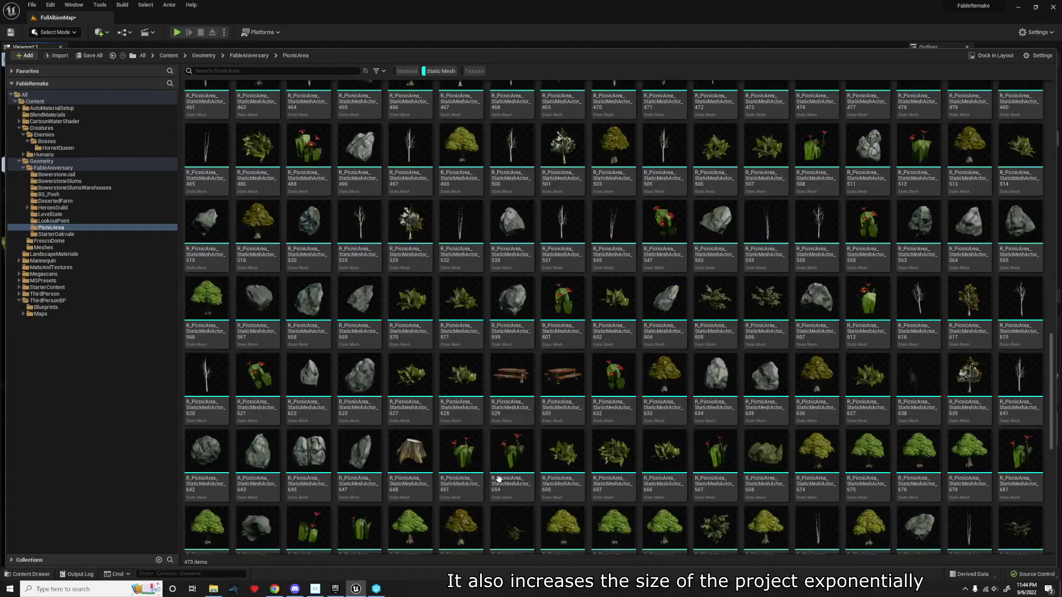
{"action": "scroll", "coordinate": [499, 479], "scroll_direction": "down", "scroll_amount": 2}
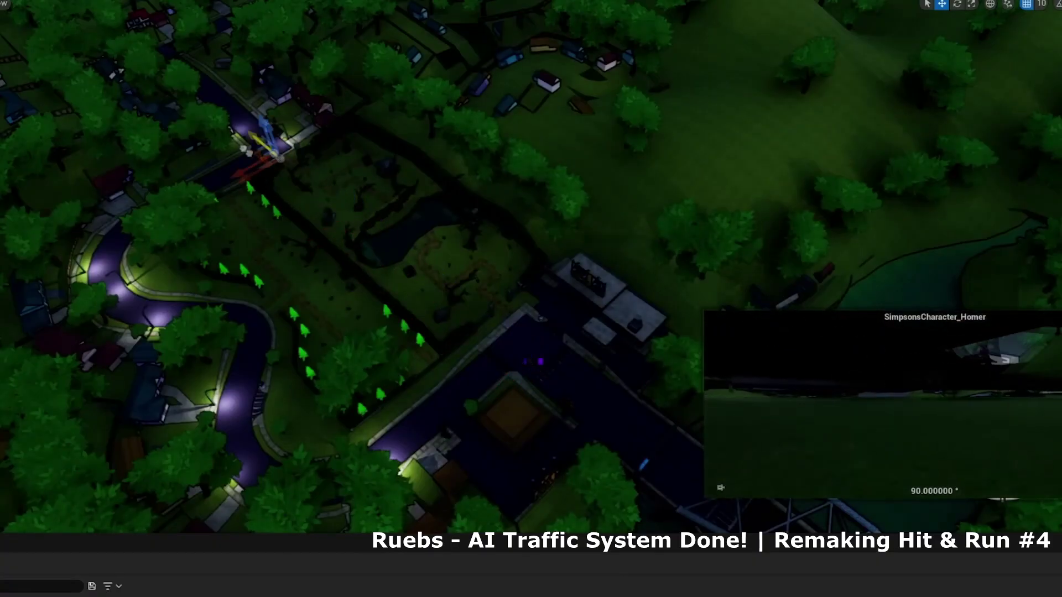
Move the SimpsonsCharacter_Homer actor across the Hit & Run town map, from the road beside the cemetery toward the town centre.
{"action": "left_click_drag", "start_coordinate": [247, 151], "coordinate": [147, 83]}
{"action": "right_click_drag", "start_coordinate": [147, 83], "coordinate": [100, 39]}
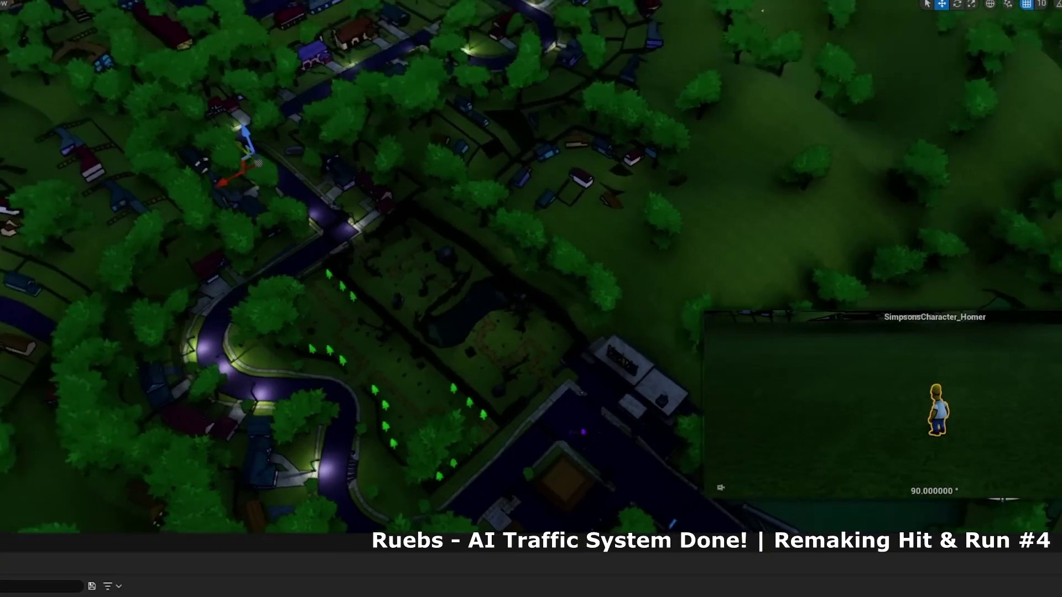
{"action": "right_click_drag", "start_coordinate": [382, 170], "coordinate": [268, 45]}
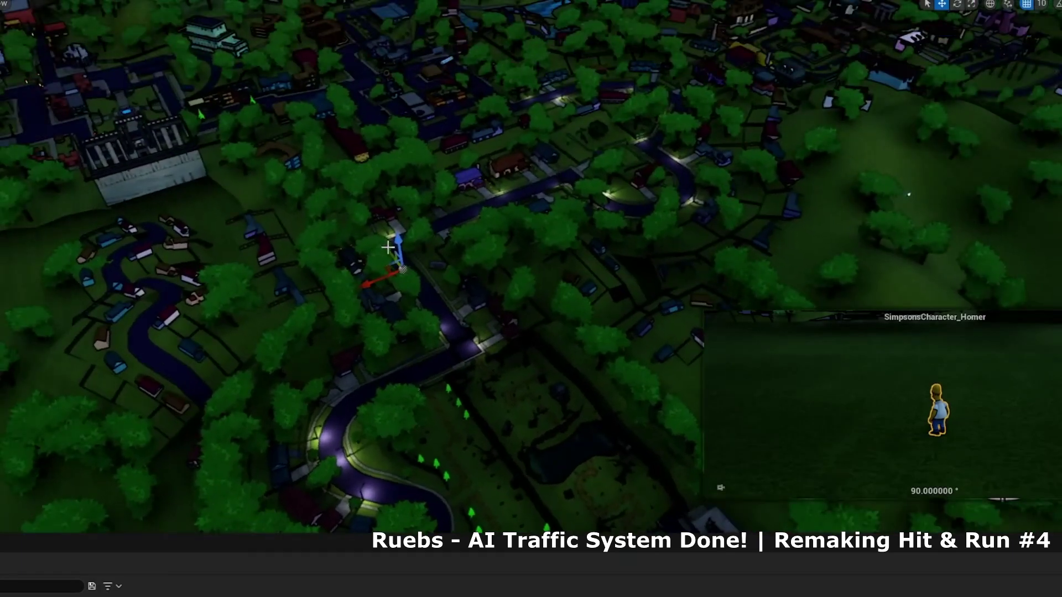
{"action": "left_click_drag", "start_coordinate": [394, 256], "coordinate": [322, 109]}
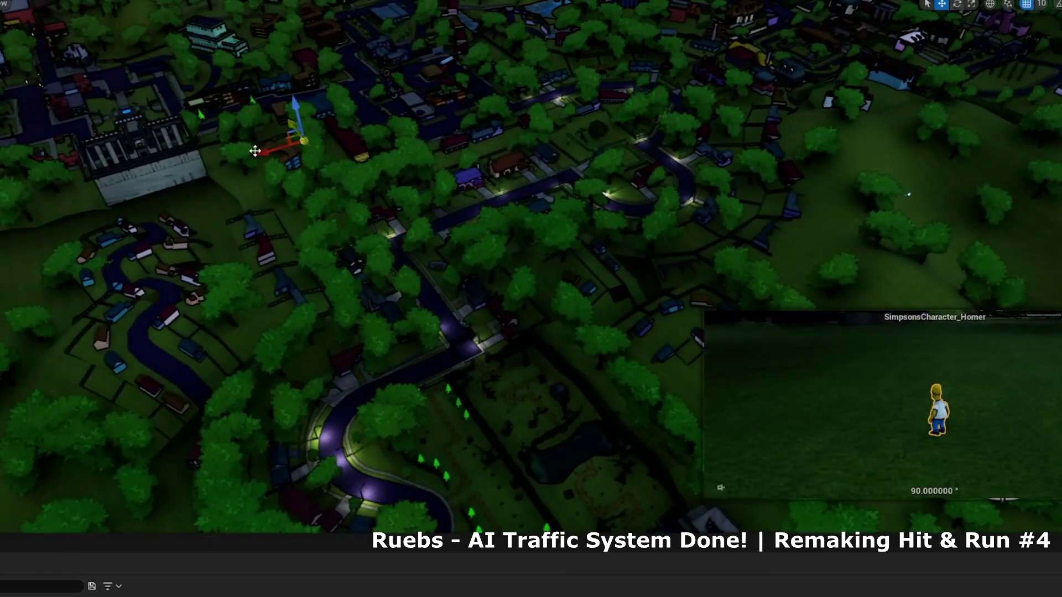
{"action": "left_click_drag", "start_coordinate": [255, 150], "coordinate": [390, 100]}
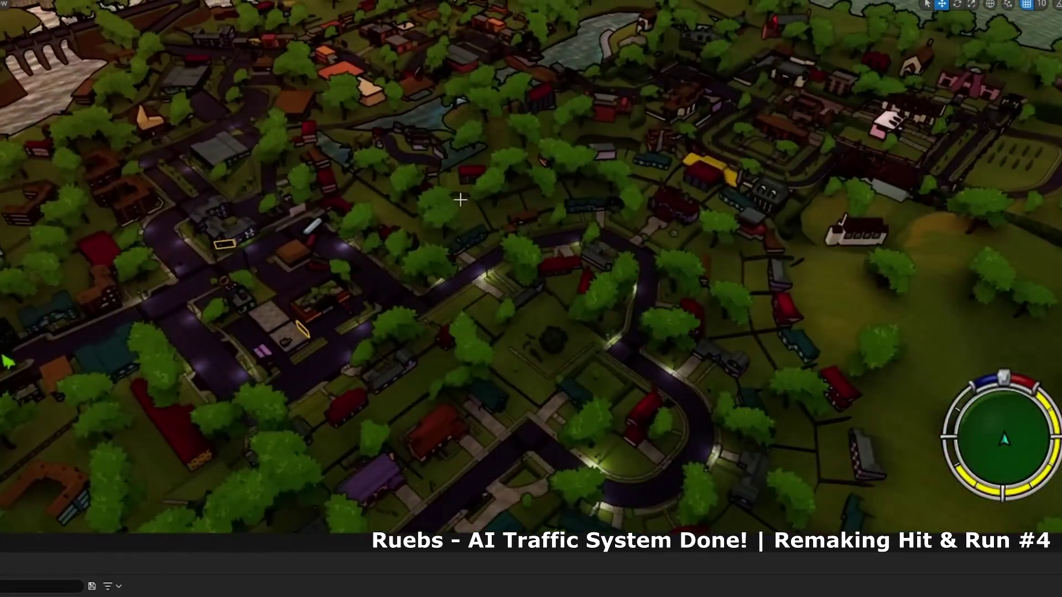
{"action": "right_click_drag", "start_coordinate": [460, 200], "coordinate": [410, 175]}
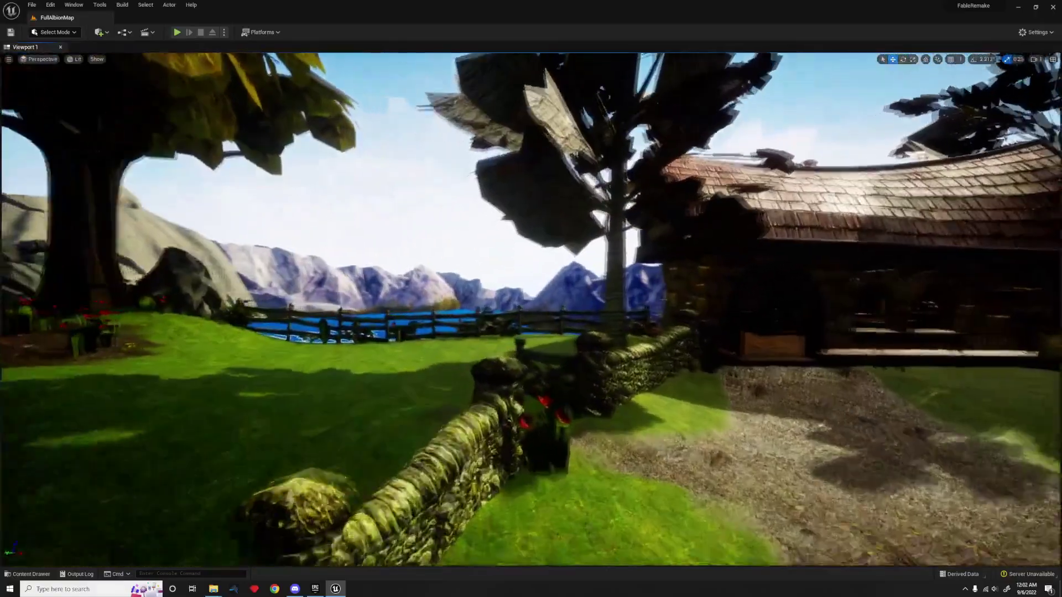
Look over the fenced lawn and the mountain lake beside the farmhouse in FullAlbionMap.
{"action": "right_click_drag", "start_coordinate": [531, 299], "coordinate": [365, 249]}
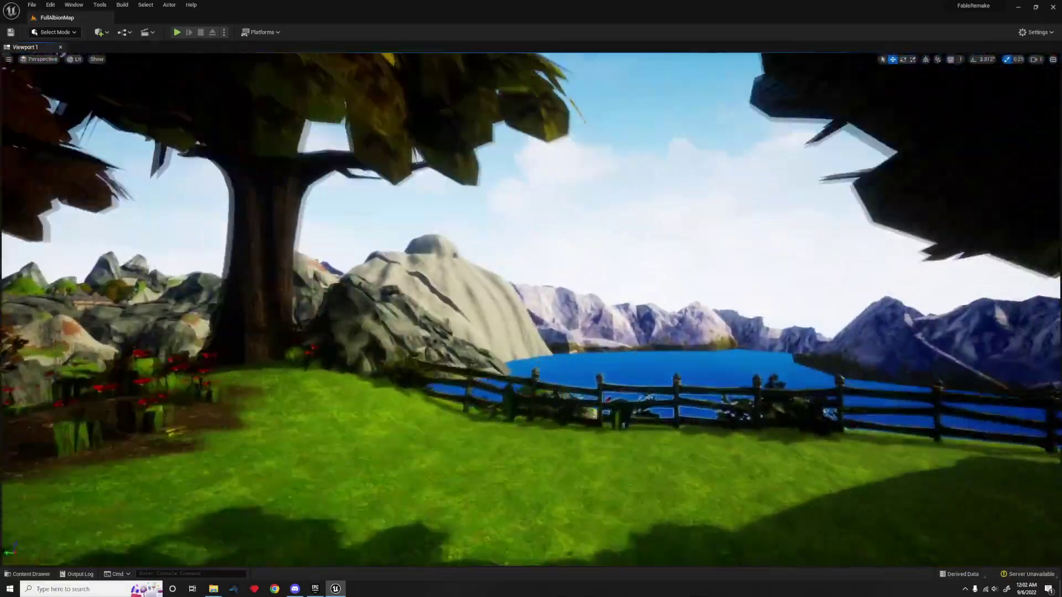